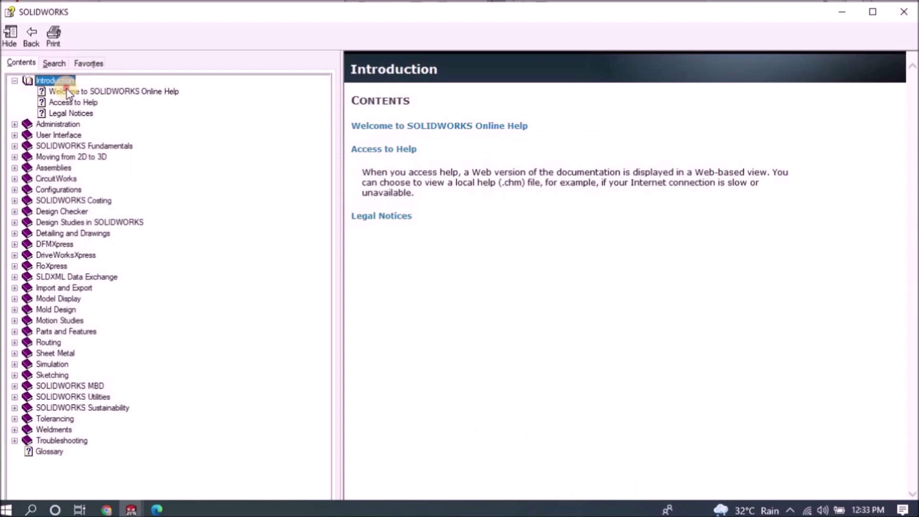
Look through the help topics Welcome to SOLIDWORKS Online Help, Access to Help and Legal Notices, and expand the Administration section
{"action": "left_click", "coordinate": [63, 91]}
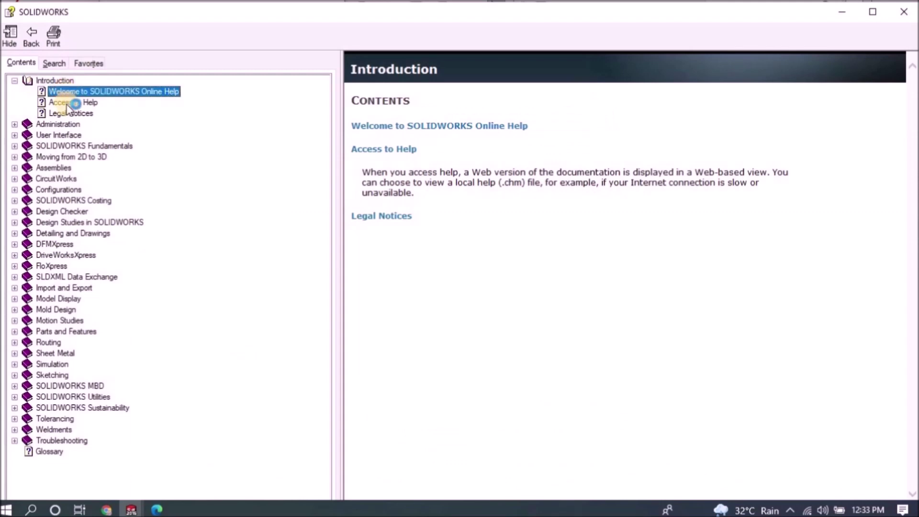
{"action": "left_click", "coordinate": [67, 102]}
{"action": "left_click", "coordinate": [68, 113]}
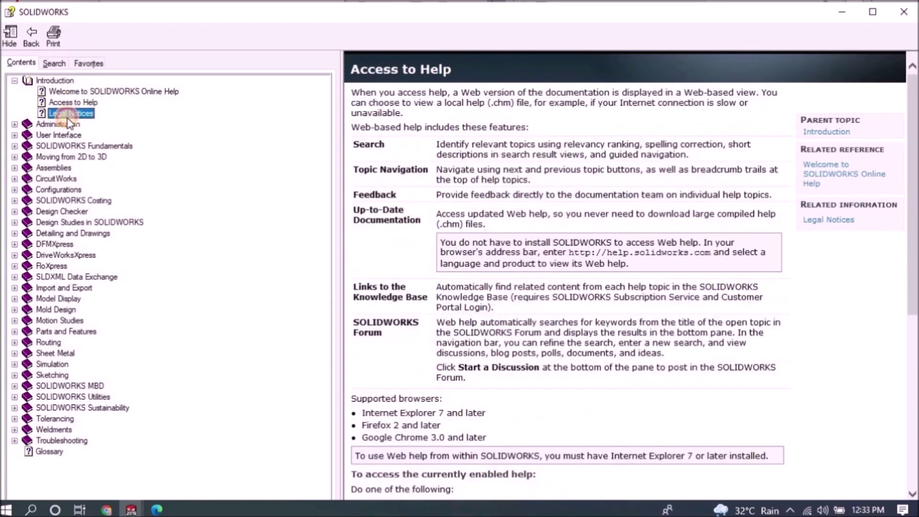
{"action": "left_click", "coordinate": [14, 124]}
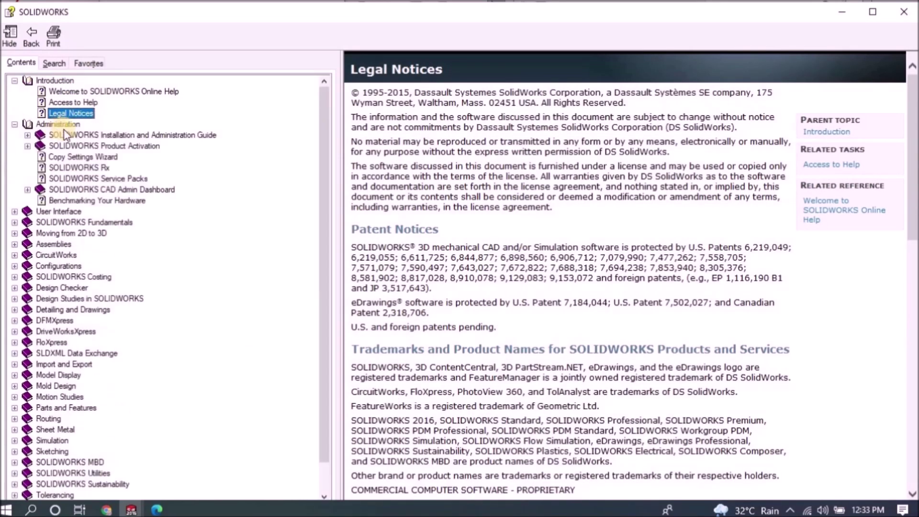
{"action": "left_click", "coordinate": [57, 124]}
{"action": "left_click", "coordinate": [75, 135]}
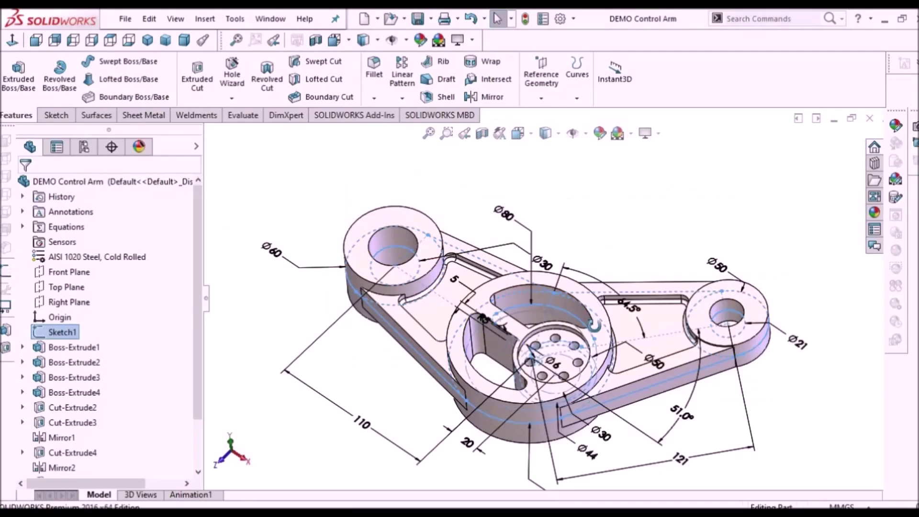
{"action": "mouse_move", "coordinate": [622, 225]}
{"action": "middle_mouse_down"}
{"action": "mouse_move", "coordinate": [645, 233]}
{"action": "mouse_move", "coordinate": [640, 273]}
{"action": "mouse_move", "coordinate": [590, 289]}
{"action": "mouse_move", "coordinate": [623, 228]}
{"action": "middle_mouse_up"}
{"action": "left_click", "coordinate": [623, 228]}
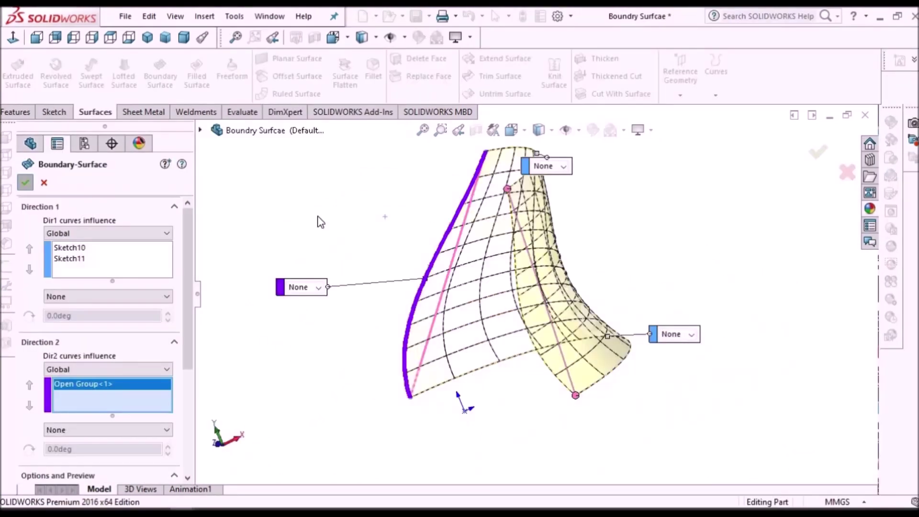
{"action": "key", "text": "Return"}
{"action": "middle_click_drag", "start_coordinate": [489, 267], "coordinate": [485, 307]}
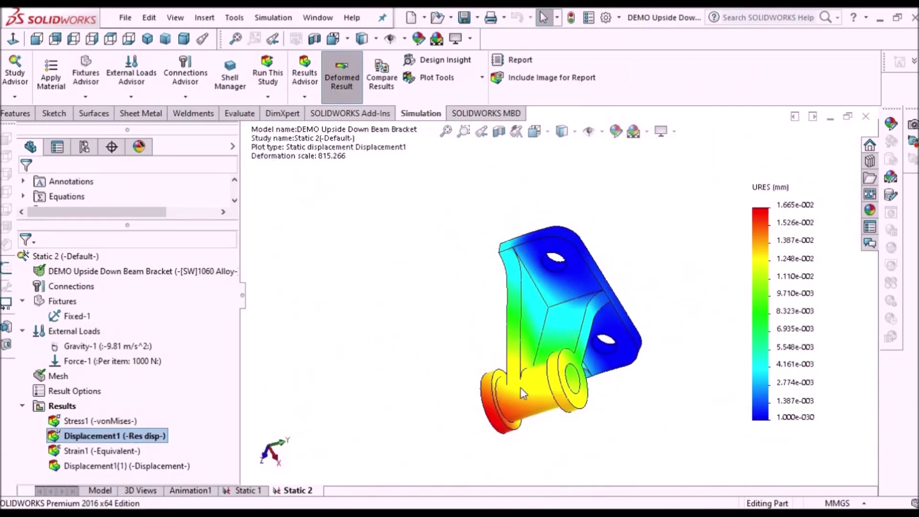
{"action": "middle_click_drag", "start_coordinate": [521, 387], "coordinate": [570, 440]}
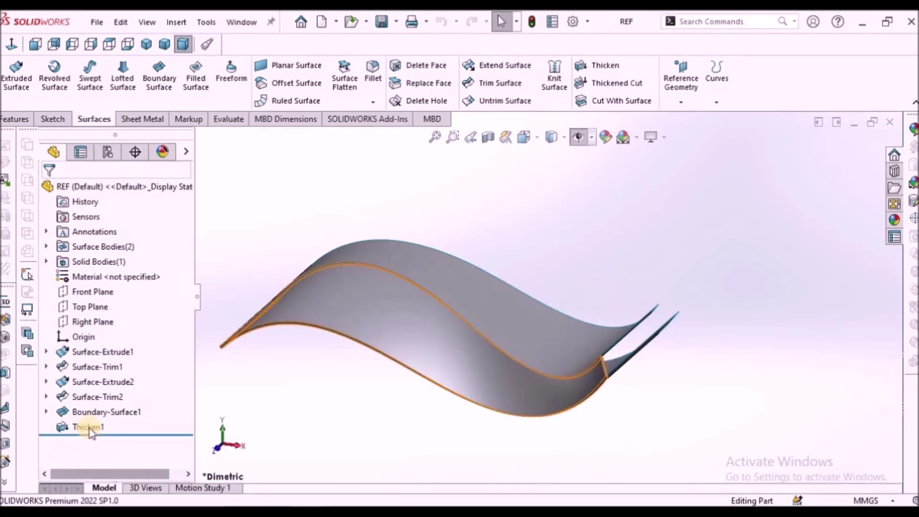
{"action": "right_click", "coordinate": [90, 428]}
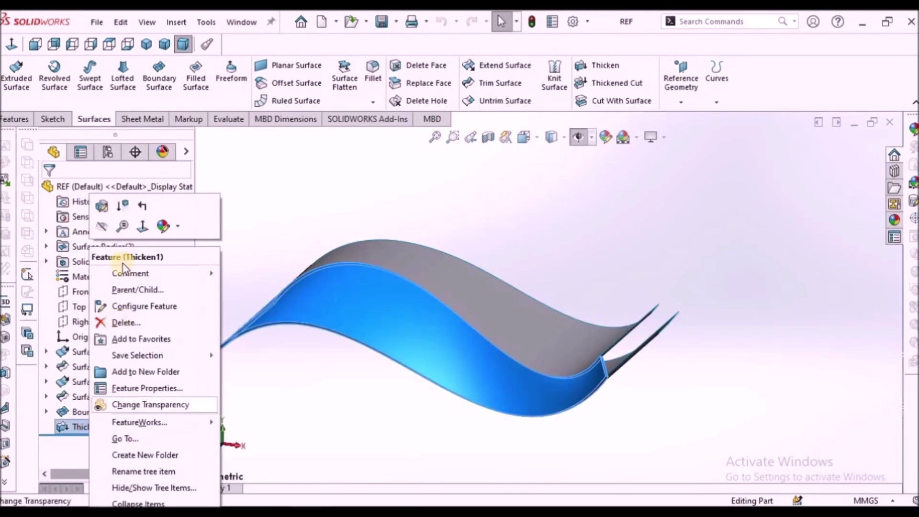
{"action": "mouse_move", "coordinate": [297, 224]}
{"action": "middle_mouse_down"}
{"action": "mouse_move", "coordinate": [402, 211]}
{"action": "mouse_move", "coordinate": [502, 301]}
{"action": "middle_mouse_up"}
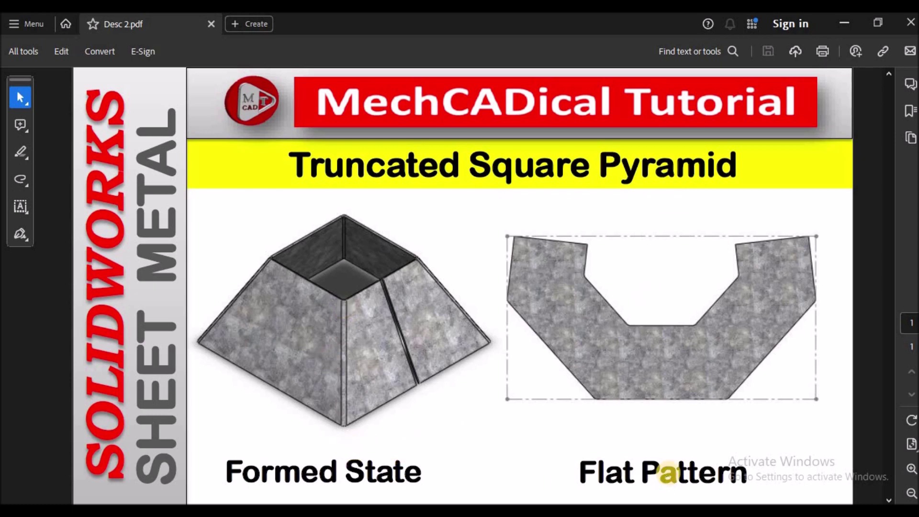
Switch to the REF part in SOLIDWORKS and examine the truncated square pyramid from several angles, ending in the dimetric view
{"action": "mouse_move", "coordinate": [340, 511]}
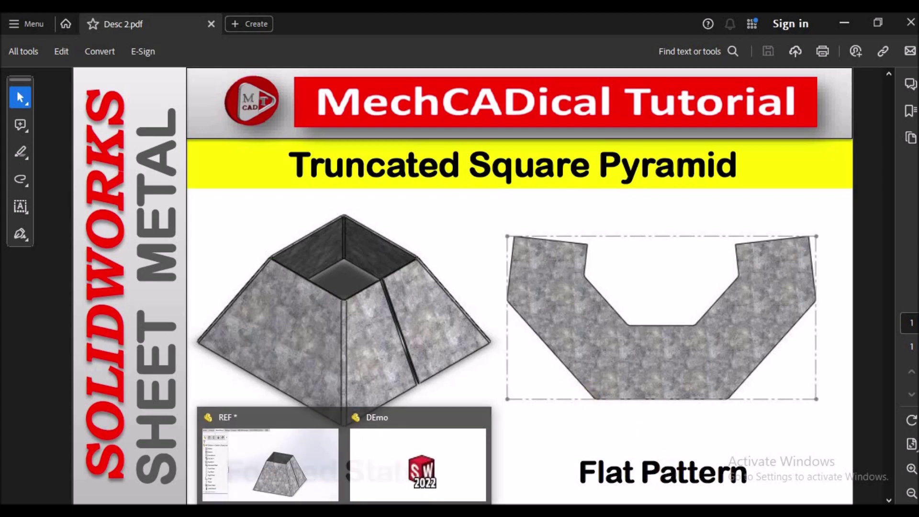
{"action": "left_click", "coordinate": [298, 466]}
{"action": "middle_click_drag", "start_coordinate": [651, 279], "coordinate": [472, 308]}
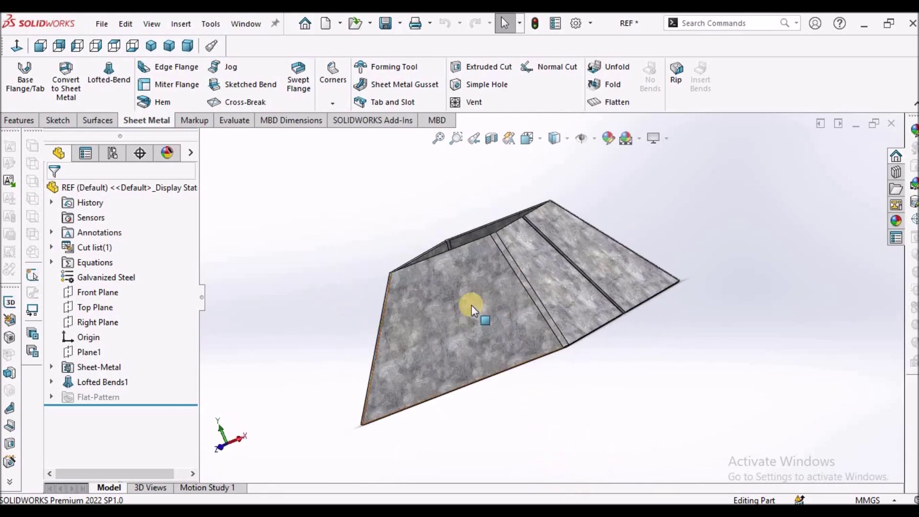
{"action": "left_click", "coordinate": [195, 46]}
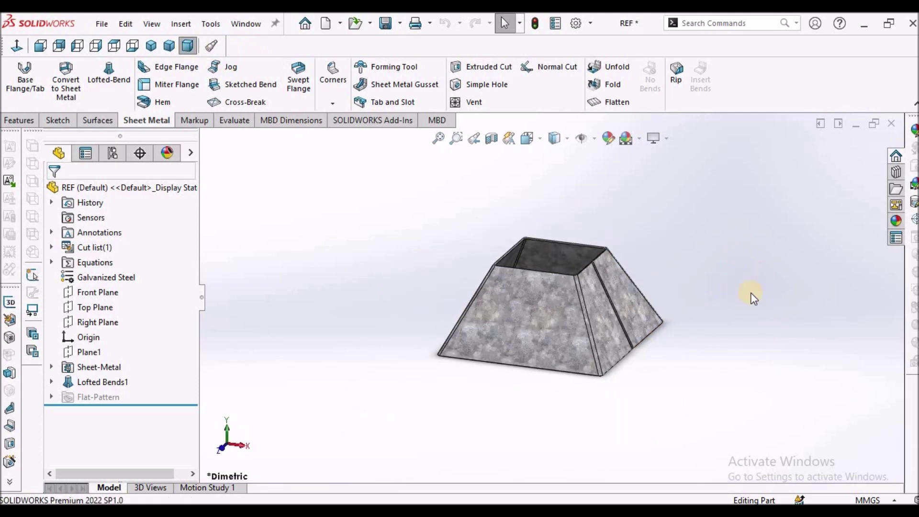
{"action": "scroll", "coordinate": [573, 280], "scroll_direction": "down", "scroll_amount": 2}
Switch to the empty DEmo part and start a new sketch on the Top Plane
{"action": "left_click", "coordinate": [246, 24]}
{"action": "left_click", "coordinate": [263, 183]}
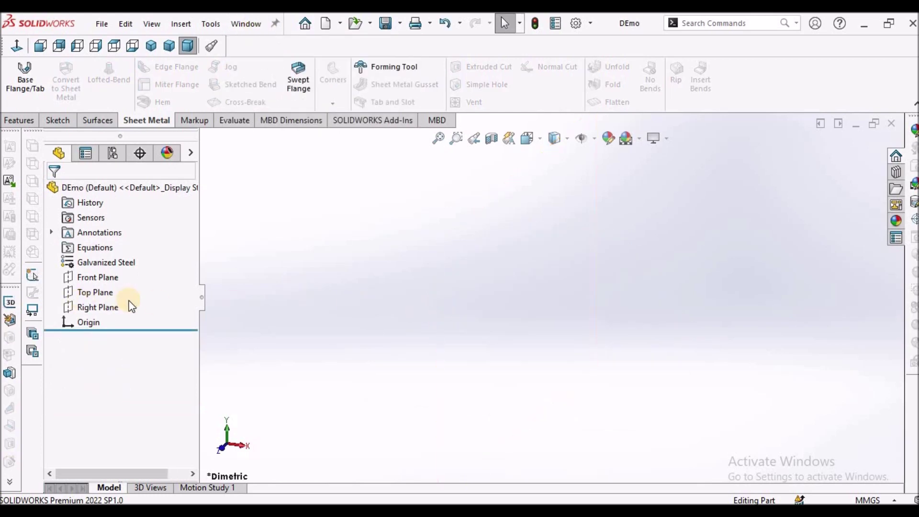
{"action": "left_click", "coordinate": [88, 292]}
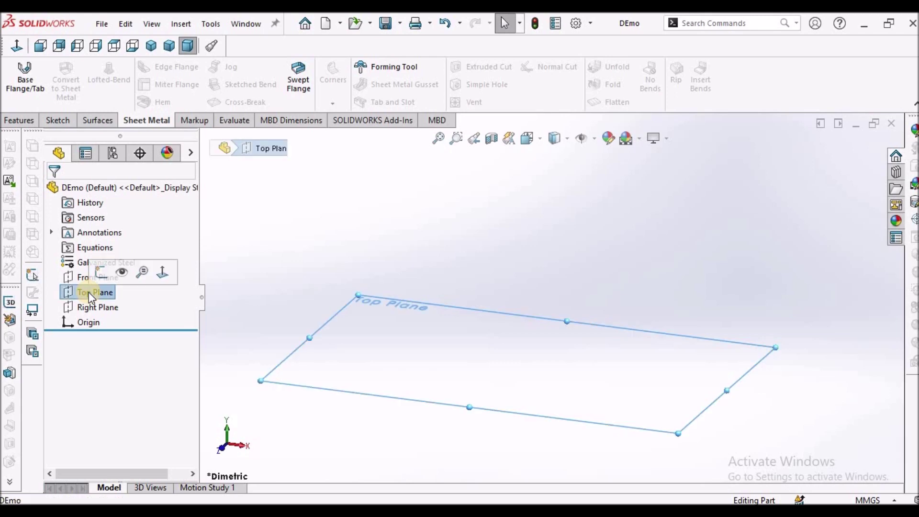
{"action": "left_click", "coordinate": [57, 120]}
{"action": "left_click", "coordinate": [18, 72]}
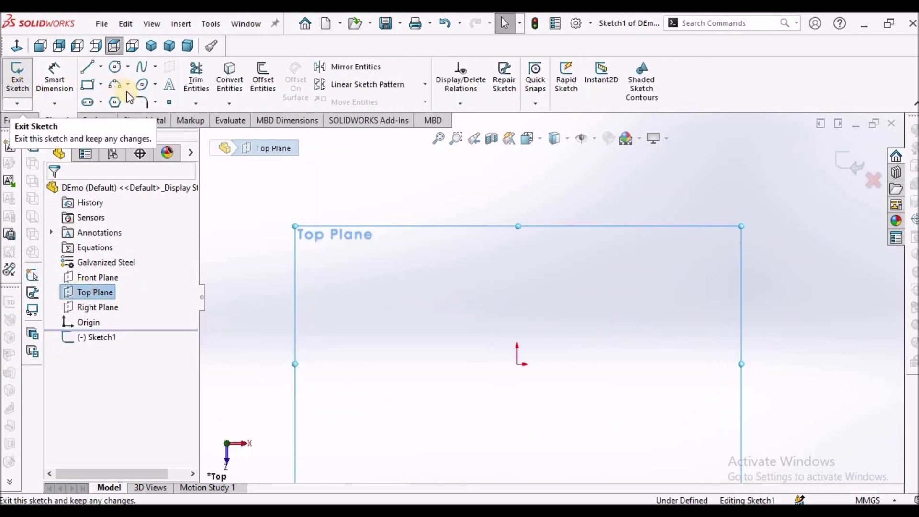
Sketch a corner rectangle about 44.75 mm by 37.97 mm enclosing the origin
{"action": "left_click", "coordinate": [98, 86]}
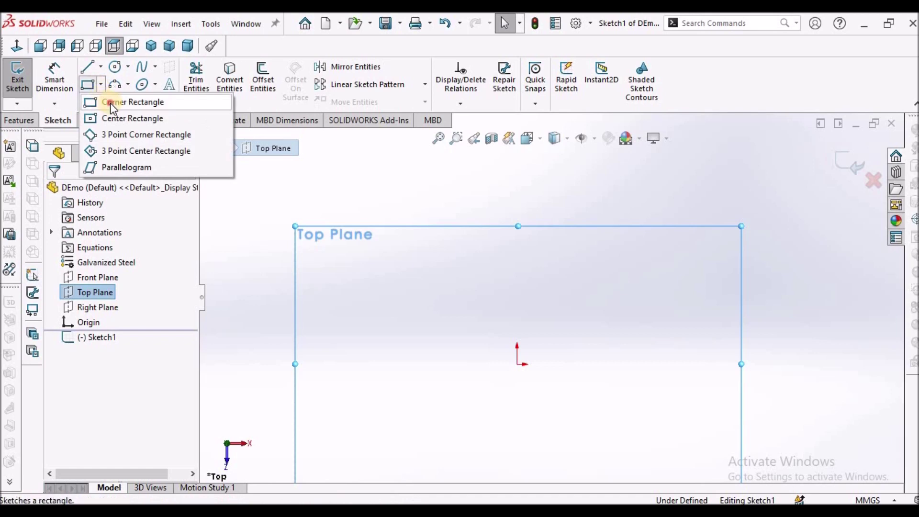
{"action": "left_click", "coordinate": [111, 102]}
{"action": "left_click", "coordinate": [479, 326]}
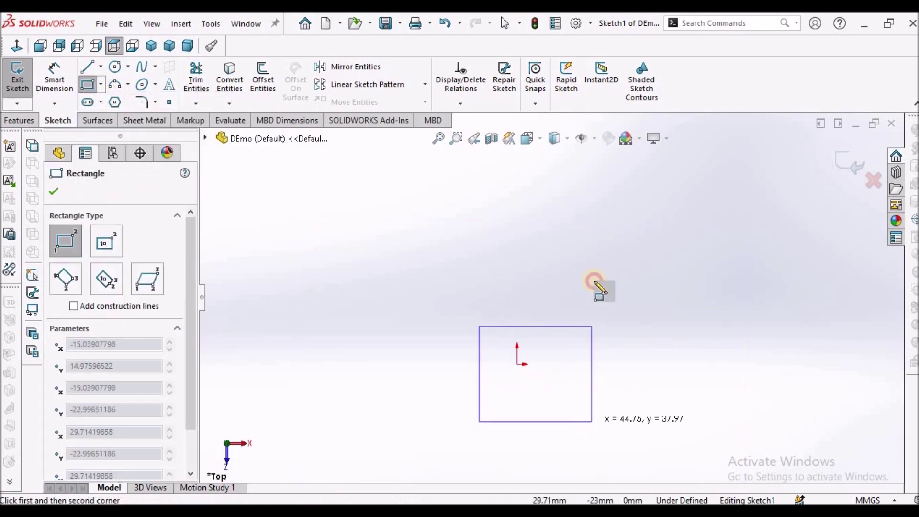
{"action": "left_click", "coordinate": [592, 421]}
{"action": "right_click", "coordinate": [569, 270]}
{"action": "left_click", "coordinate": [593, 251]}
{"action": "scroll", "coordinate": [555, 294], "scroll_direction": "up", "scroll_amount": 3}
{"action": "scroll", "coordinate": [543, 407], "scroll_direction": "down", "scroll_amount": 2}
Make the rectangle's lower horizontal line and right vertical line equal in length
{"action": "left_click", "coordinate": [556, 326]}
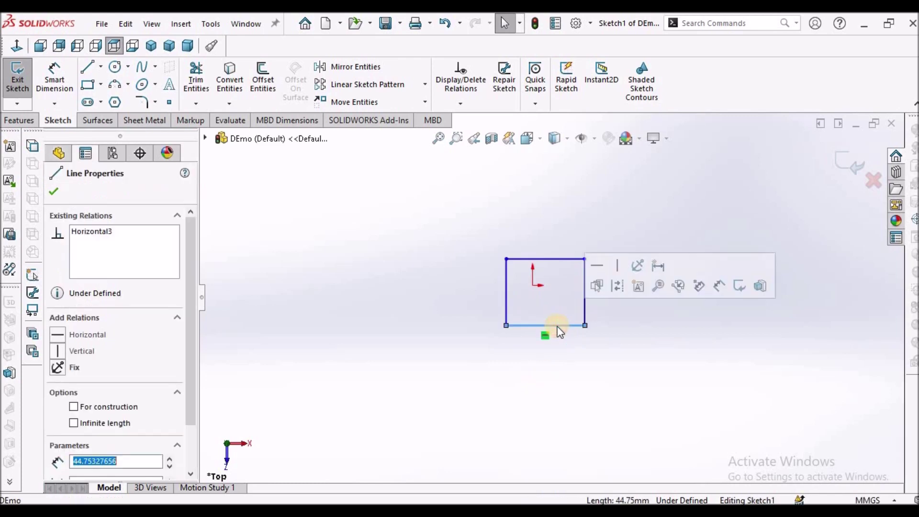
{"action": "left_click", "coordinate": [584, 304], "text": "ctrl"}
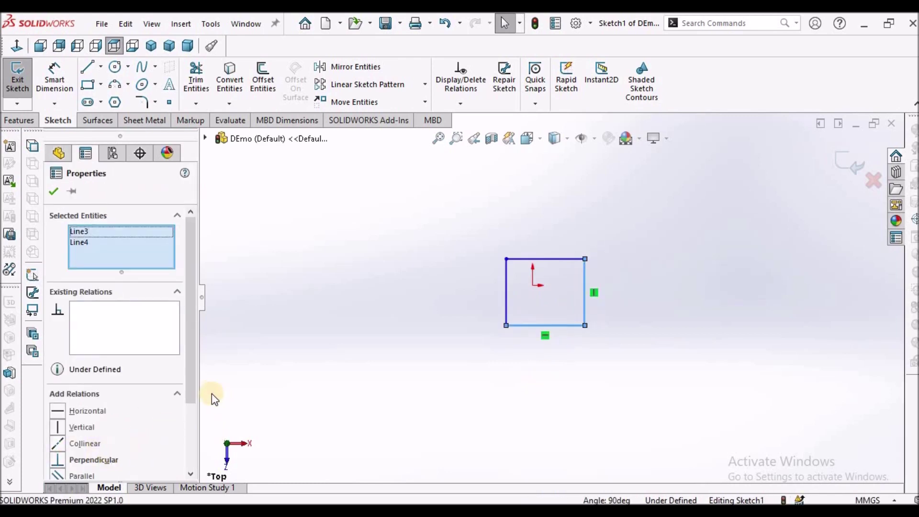
{"action": "left_click_drag", "start_coordinate": [188, 396], "coordinate": [192, 454]}
{"action": "left_click", "coordinate": [58, 408]}
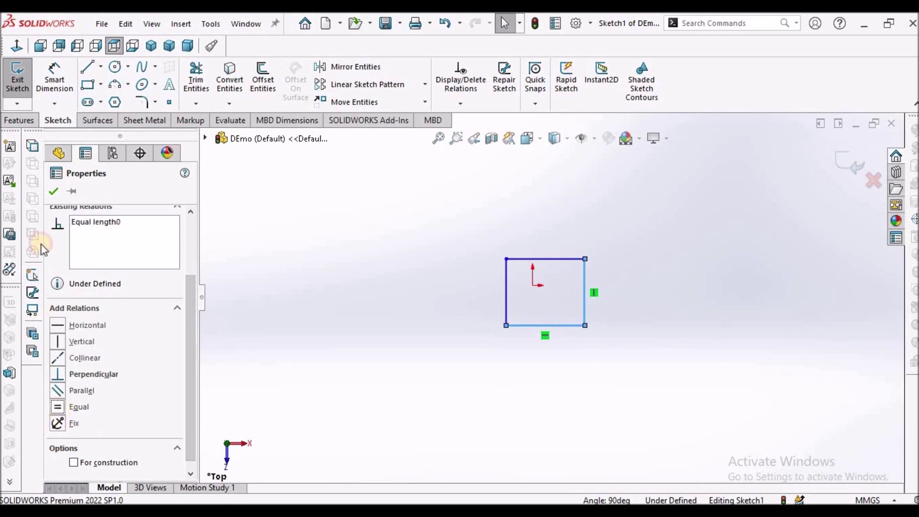
{"action": "left_click", "coordinate": [384, 287]}
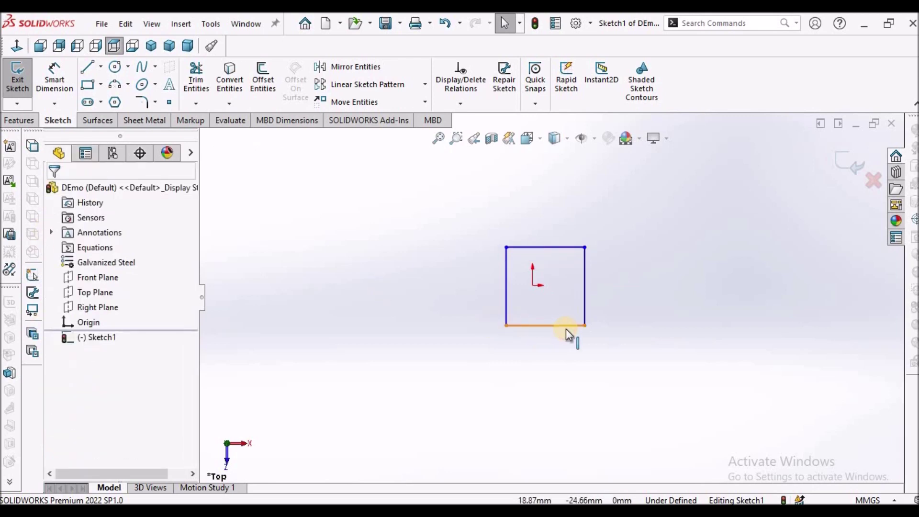
Align the midpoint of the square's lower line with the origin using a Vertical relation
{"action": "left_click", "coordinate": [566, 328]}
{"action": "right_click", "coordinate": [566, 329]}
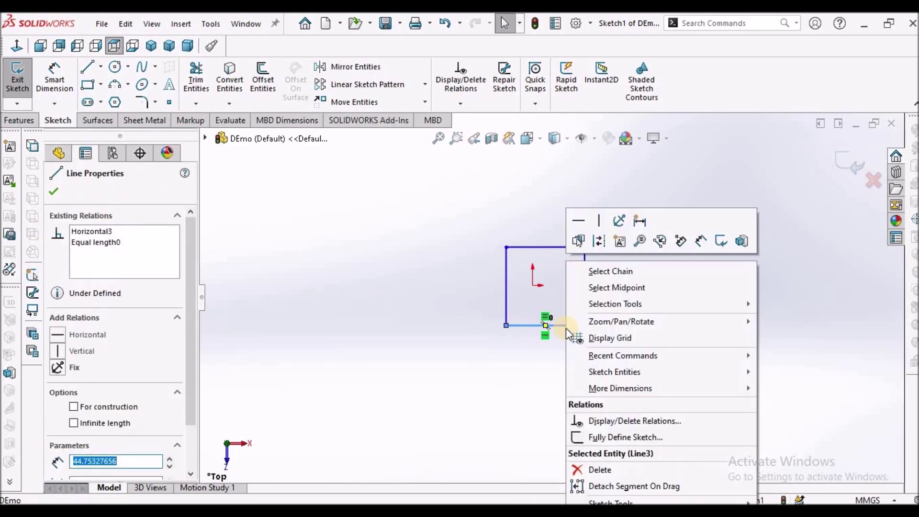
{"action": "left_click", "coordinate": [621, 289]}
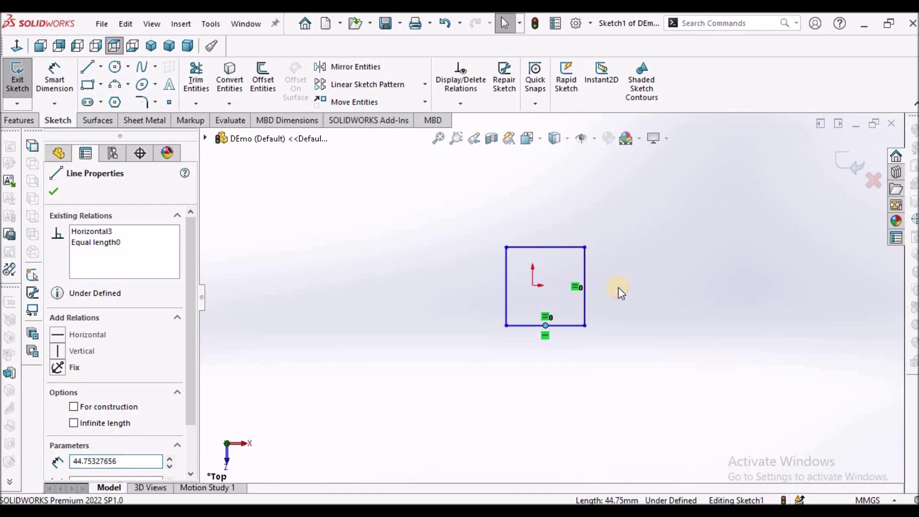
{"action": "left_click", "coordinate": [531, 286], "text": "ctrl"}
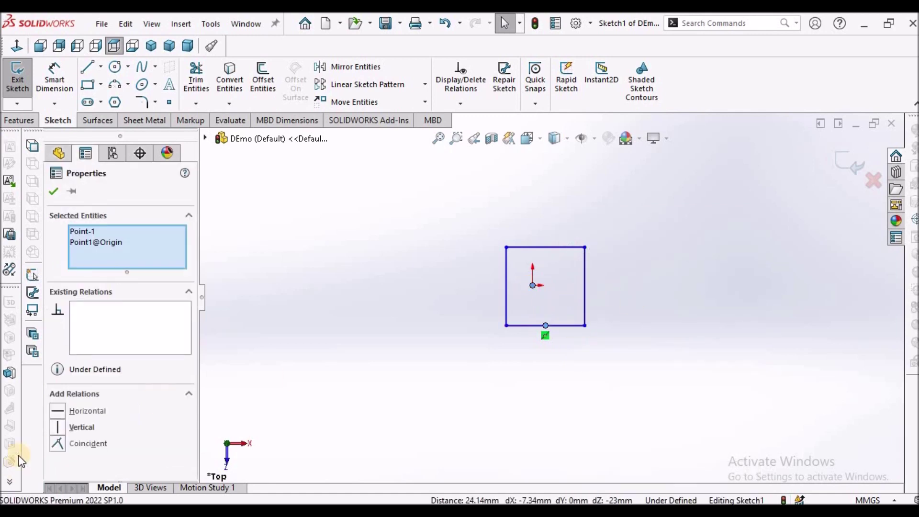
{"action": "left_click", "coordinate": [62, 428]}
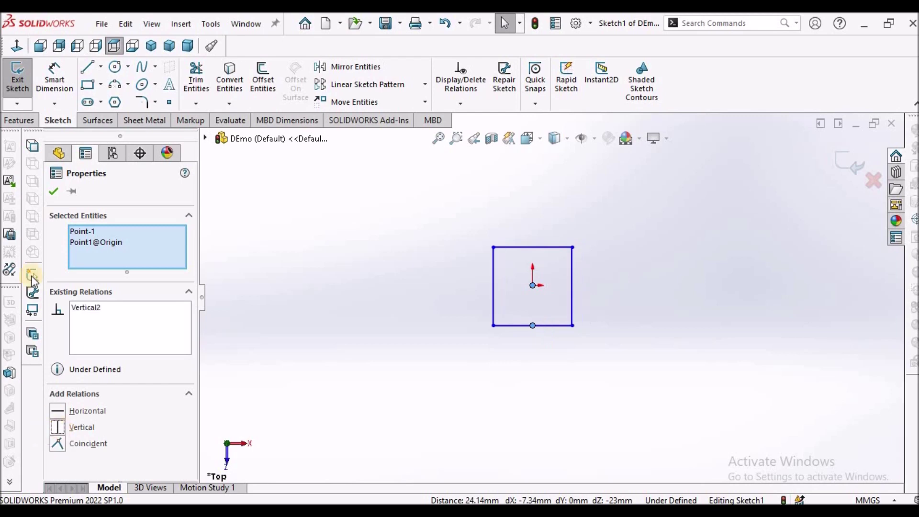
{"action": "left_click", "coordinate": [54, 191]}
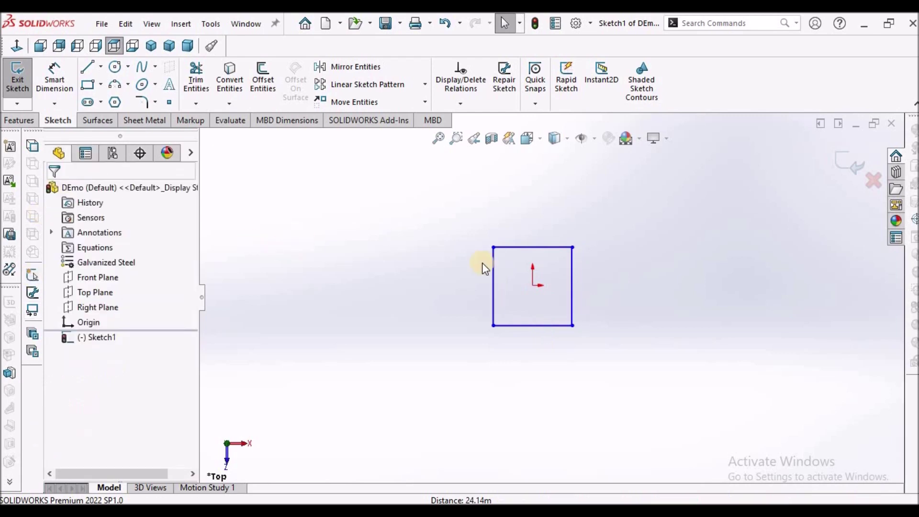
Align the midpoint of the square's right line with the origin using a Horizontal relation
{"action": "right_click", "coordinate": [570, 275]}
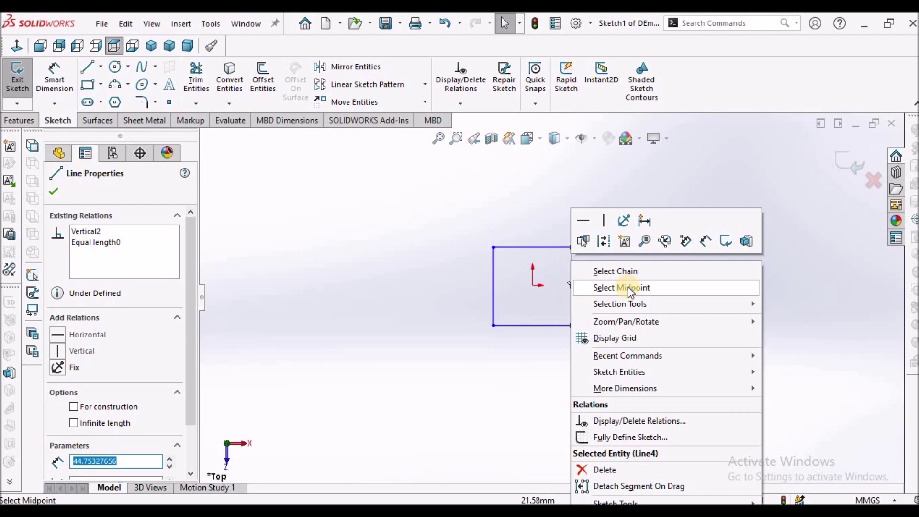
{"action": "left_click", "coordinate": [628, 287]}
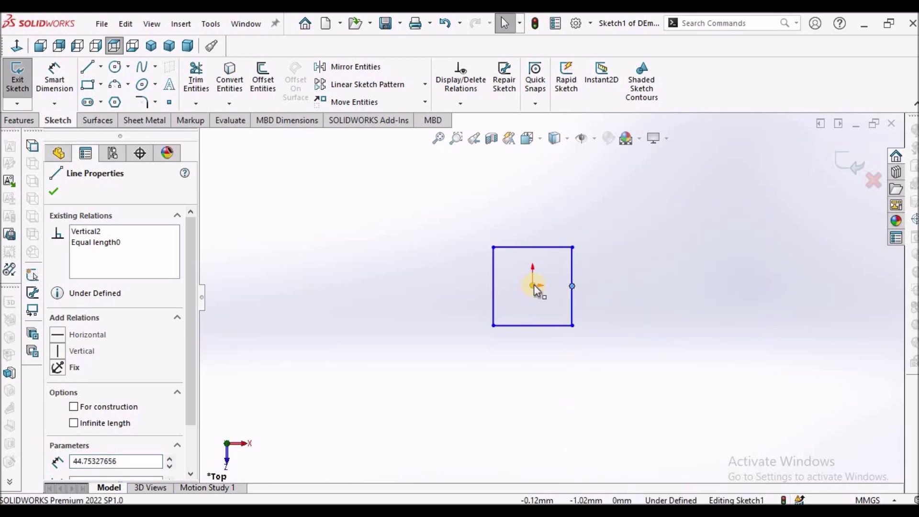
{"action": "left_click", "coordinate": [533, 285], "text": "ctrl"}
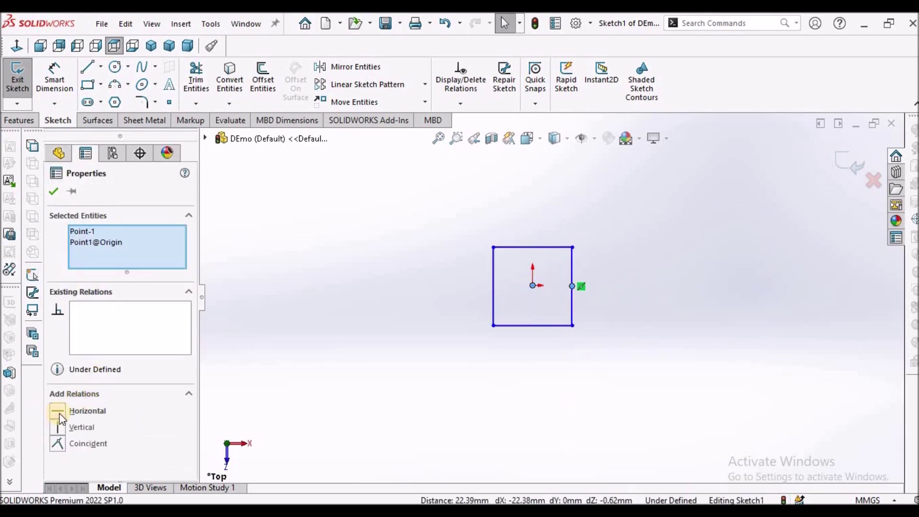
{"action": "left_click", "coordinate": [58, 413]}
{"action": "left_click", "coordinate": [584, 346]}
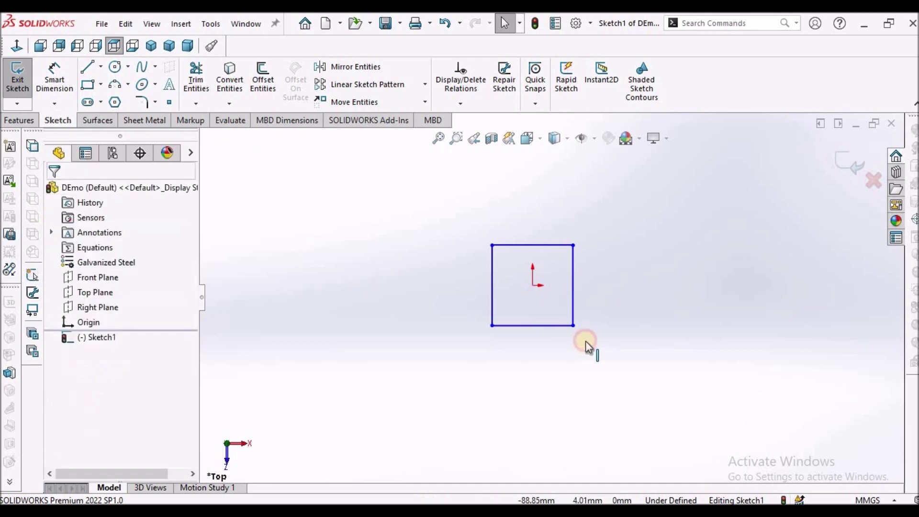
Dimension the square's lower line at 100 mm and leave the Smart Dimension tool
{"action": "left_click", "coordinate": [75, 91]}
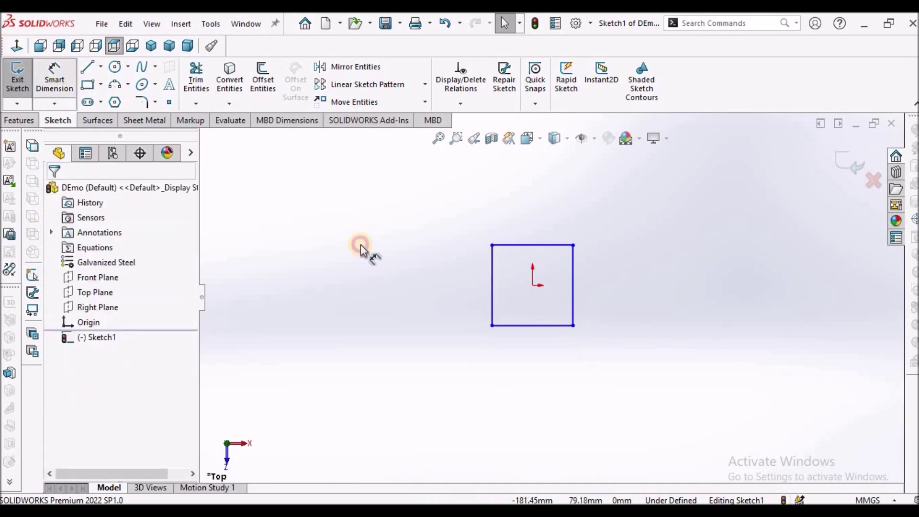
{"action": "left_click", "coordinate": [544, 327]}
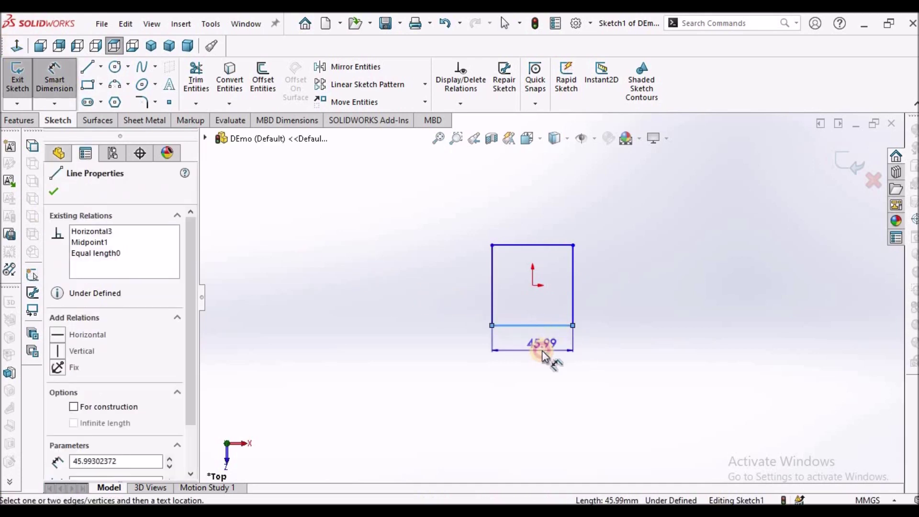
{"action": "left_click", "coordinate": [542, 351]}
{"action": "type", "text": "100"}
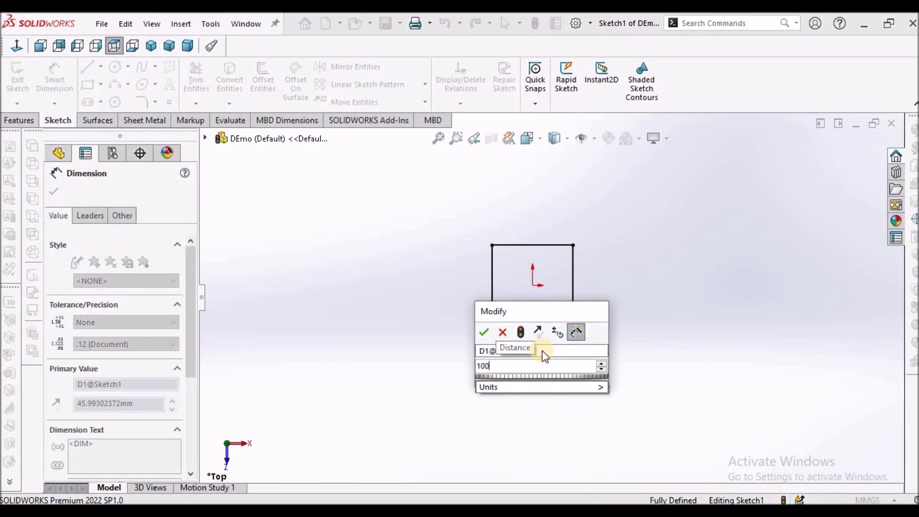
{"action": "key", "text": "Return"}
{"action": "right_click", "coordinate": [308, 283]}
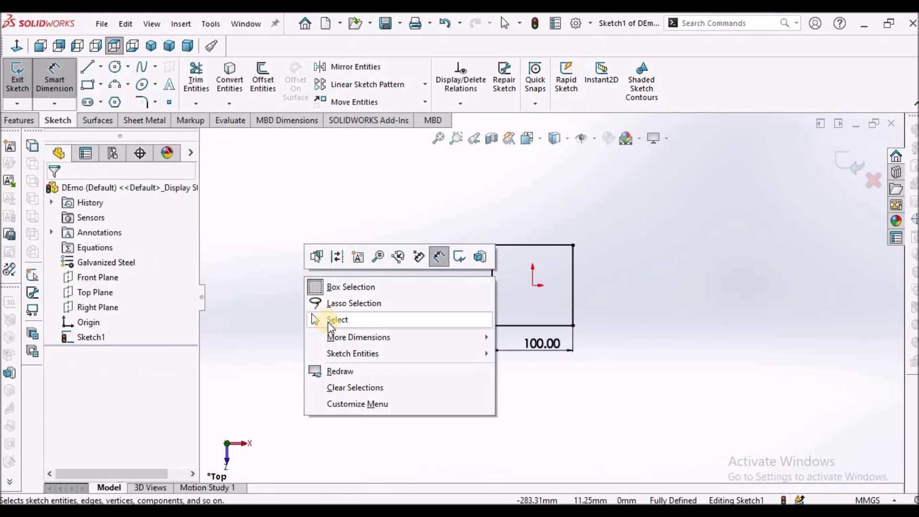
{"action": "left_click", "coordinate": [326, 320]}
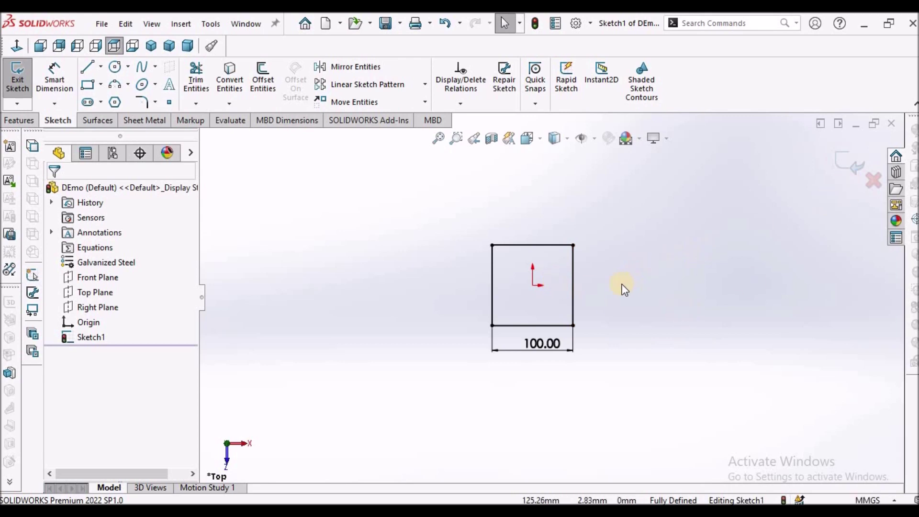
Sketch a circle about 22 mm in diameter just outside the square's right line
{"action": "scroll", "coordinate": [624, 289], "scroll_direction": "down", "scroll_amount": 3}
{"action": "left_click", "coordinate": [115, 67]}
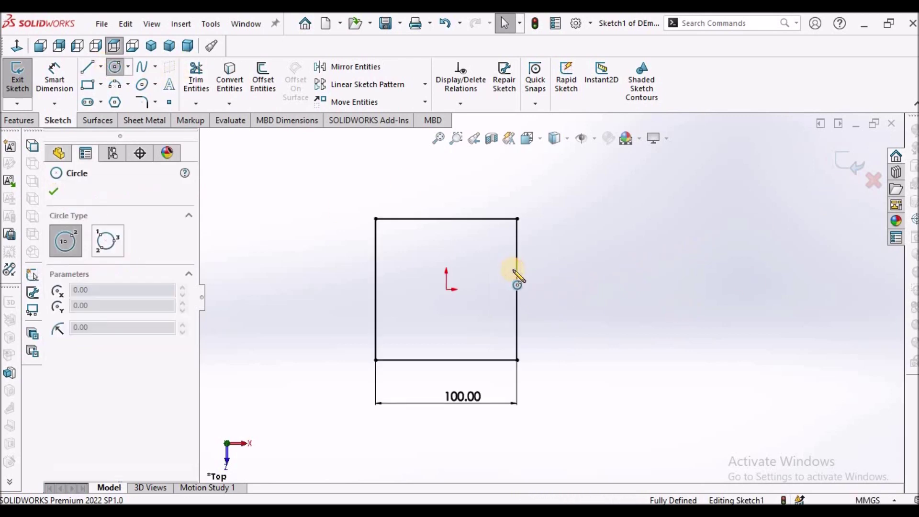
{"action": "left_click_drag", "start_coordinate": [558, 281], "coordinate": [585, 253]}
{"action": "key", "text": "Escape"}
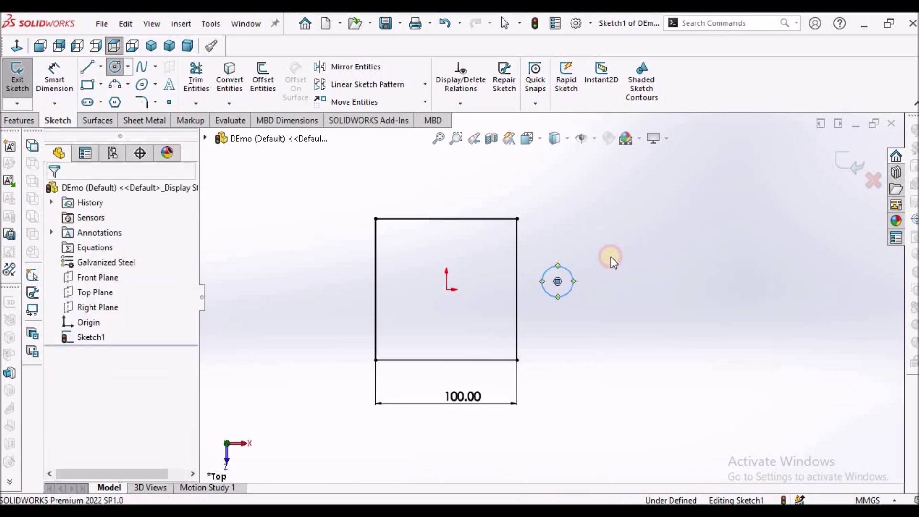
Align the circle's centre with the origin using a Horizontal relation
{"action": "left_click", "coordinate": [445, 290]}
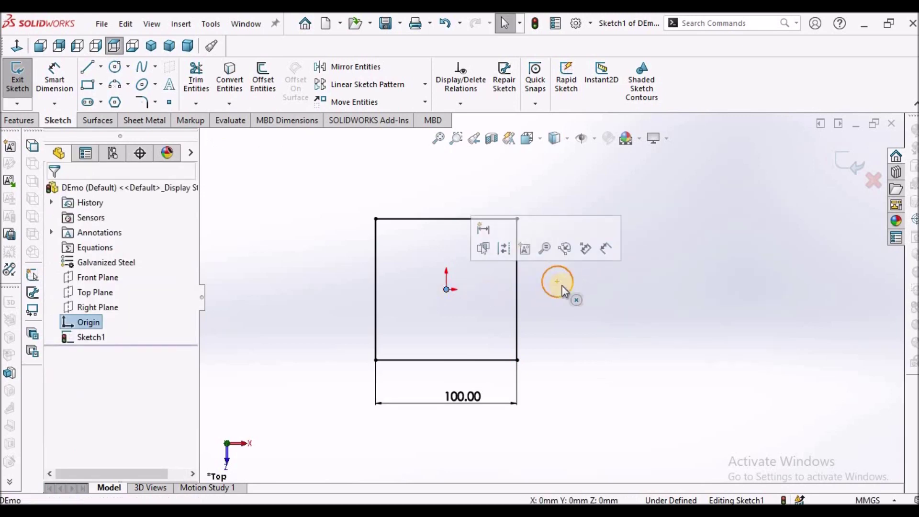
{"action": "left_click", "coordinate": [558, 281]}
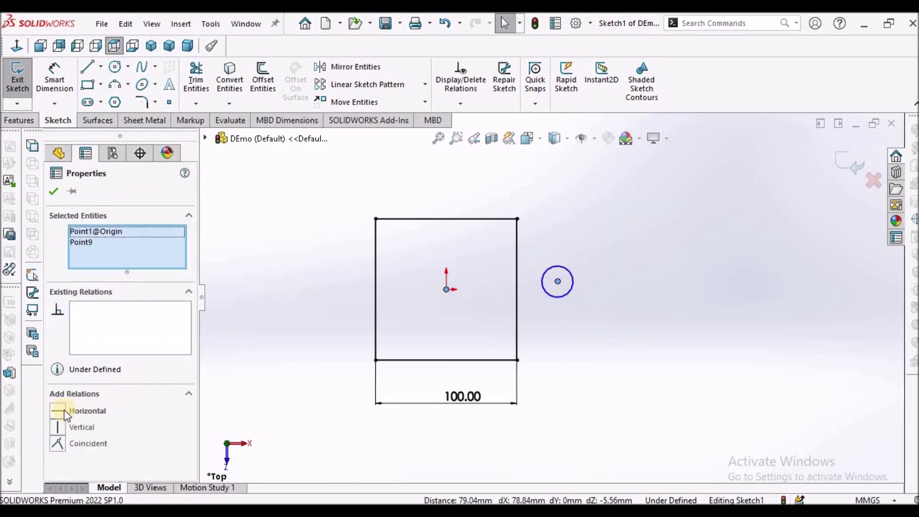
{"action": "left_click", "coordinate": [57, 410]}
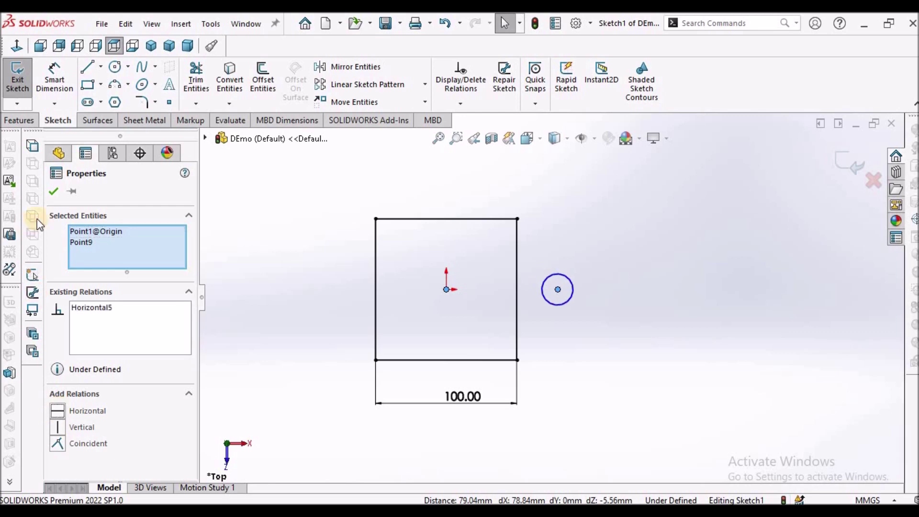
{"action": "left_click", "coordinate": [56, 190]}
Move the circle's centre onto the midpoint of the square's right line
{"action": "scroll", "coordinate": [516, 286], "scroll_direction": "down", "scroll_amount": 2}
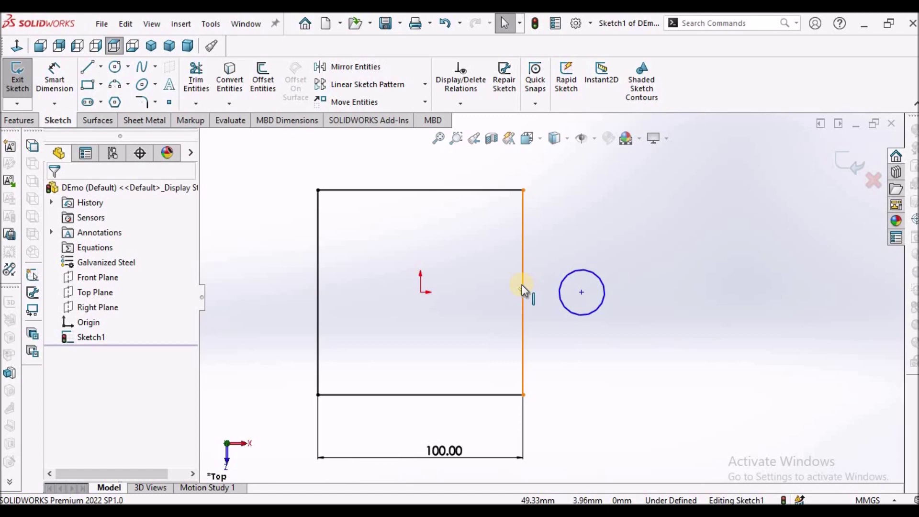
{"action": "scroll", "coordinate": [521, 285], "scroll_direction": "down", "scroll_amount": 1}
{"action": "scroll", "coordinate": [521, 285], "scroll_direction": "up", "scroll_amount": 1}
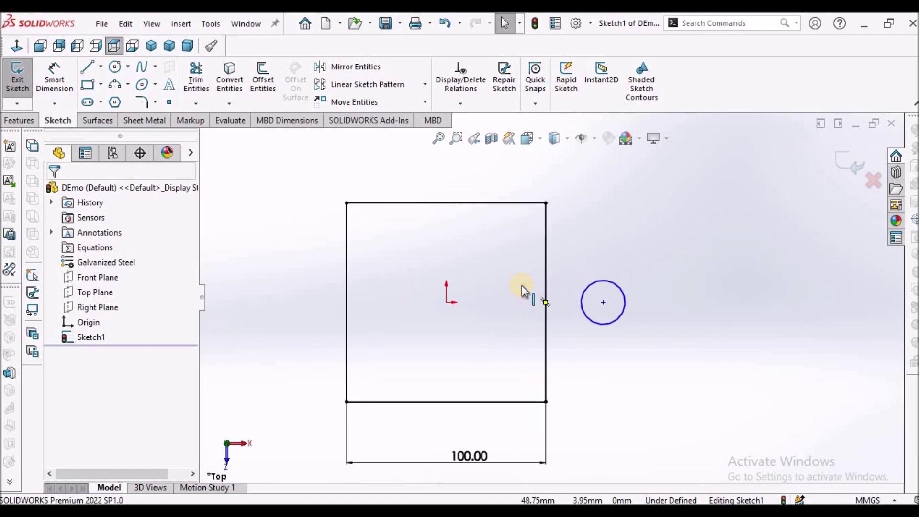
{"action": "left_click", "coordinate": [604, 303]}
{"action": "left_click_drag", "start_coordinate": [585, 306], "coordinate": [546, 306]}
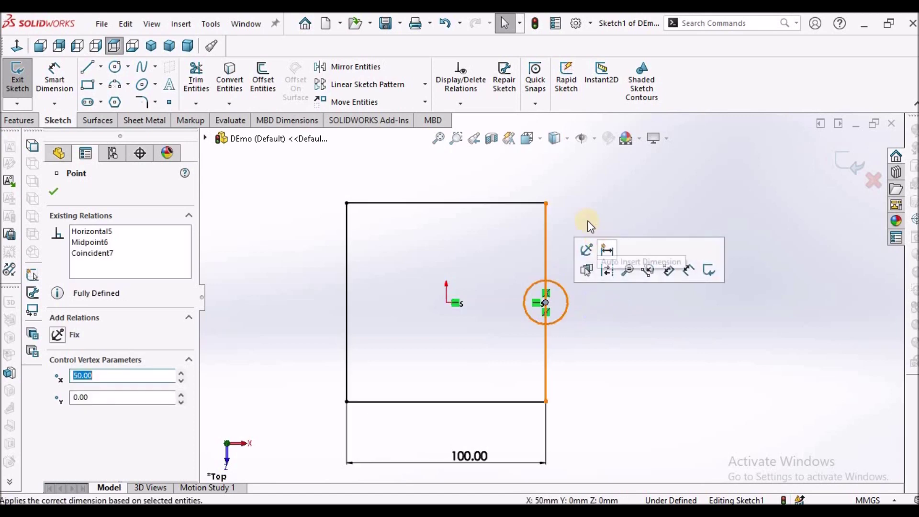
{"action": "left_click", "coordinate": [556, 259]}
Power-trim the part of the square's right line that lies inside the circle
{"action": "scroll", "coordinate": [532, 300], "scroll_direction": "down", "scroll_amount": 2}
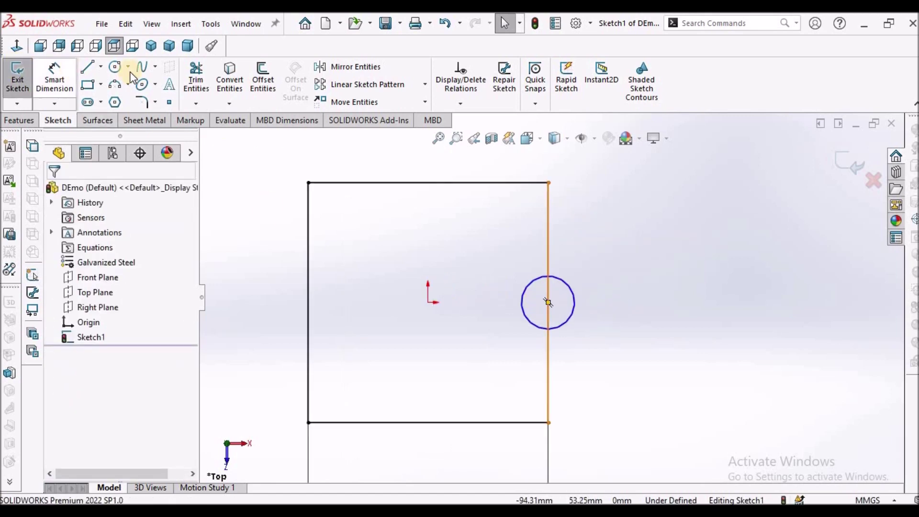
{"action": "left_click", "coordinate": [203, 70]}
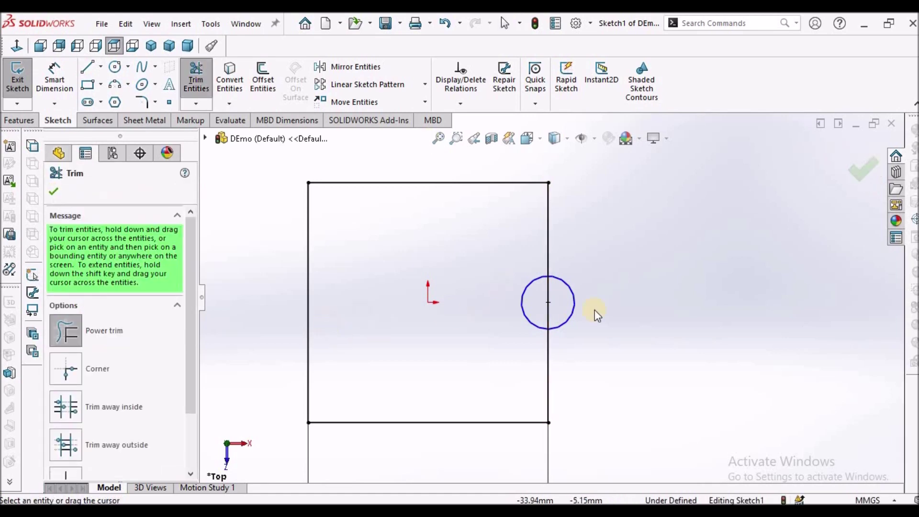
{"action": "scroll", "coordinate": [560, 299], "scroll_direction": "down", "scroll_amount": 3}
{"action": "left_click_drag", "start_coordinate": [528, 297], "coordinate": [526, 312]}
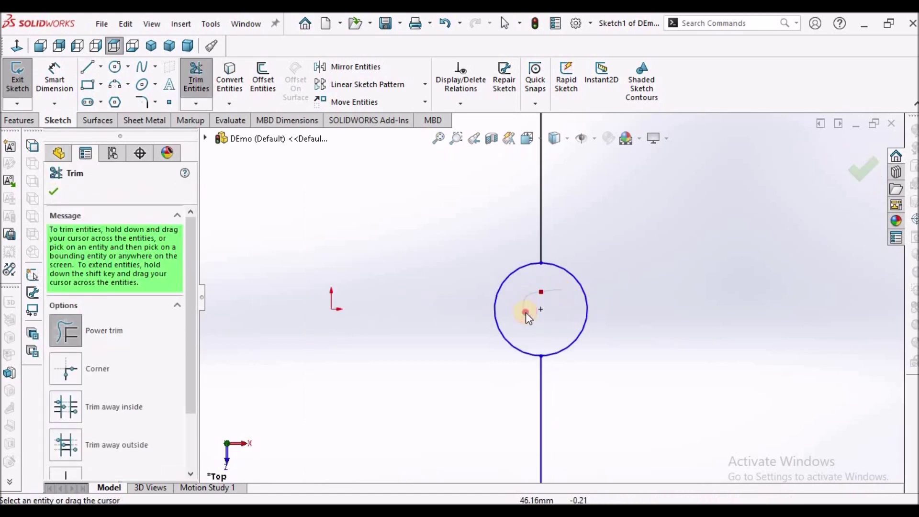
{"action": "left_click", "coordinate": [53, 191]}
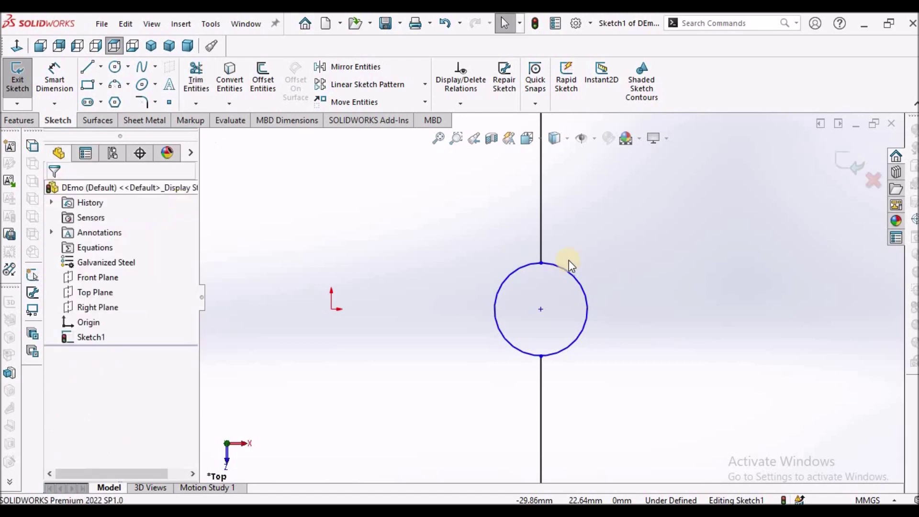
Add a Vertical relation between the circle's centre and the trimmed line's upper end point on the circle
{"action": "left_click", "coordinate": [544, 263]}
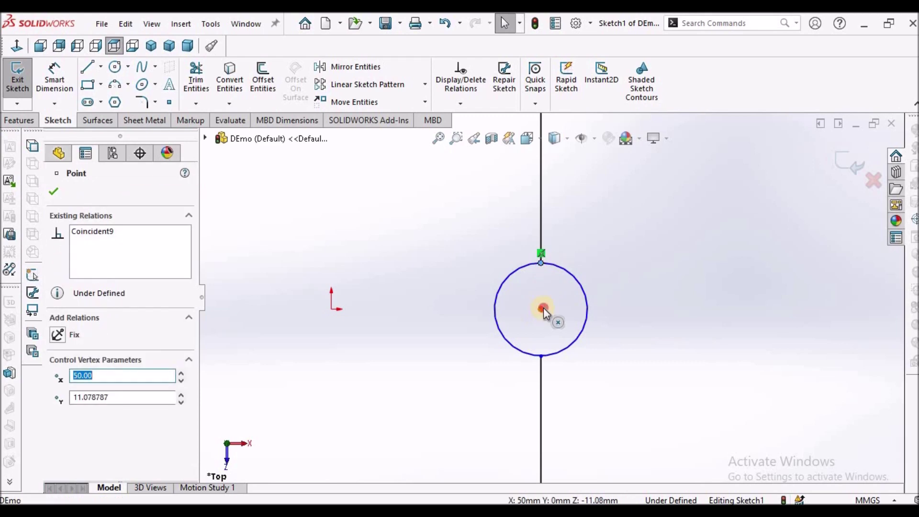
{"action": "left_click", "coordinate": [542, 308], "text": "ctrl"}
{"action": "left_click", "coordinate": [57, 427]}
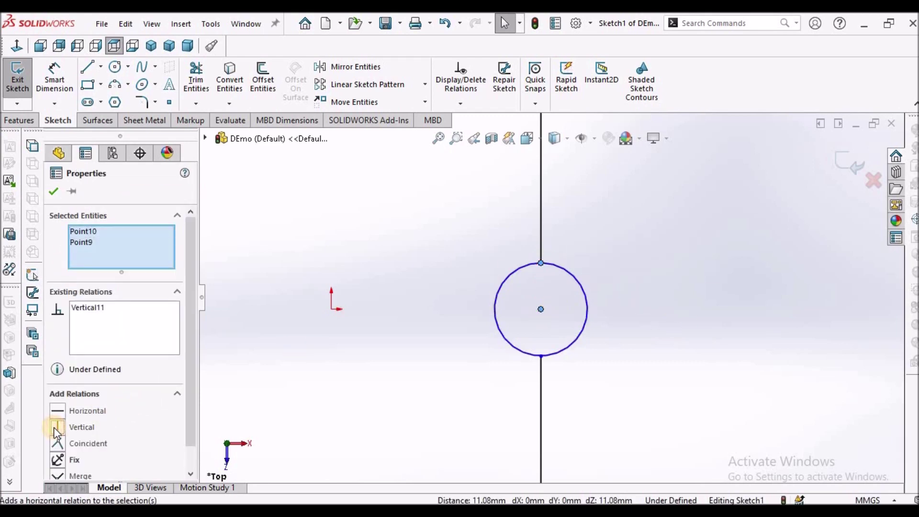
{"action": "left_click", "coordinate": [53, 191]}
Dimension the circle's diameter at 2 mm and leave the Smart Dimension tool
{"action": "left_click", "coordinate": [54, 77]}
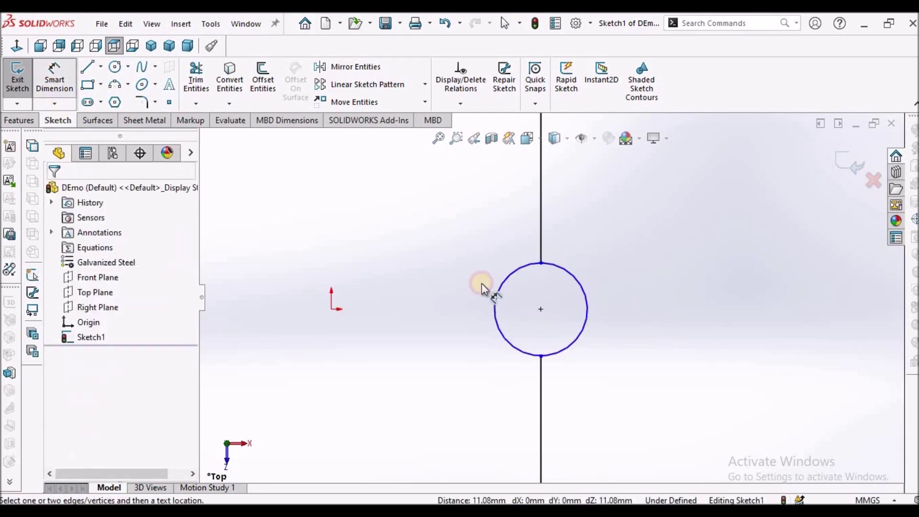
{"action": "left_click", "coordinate": [621, 378]}
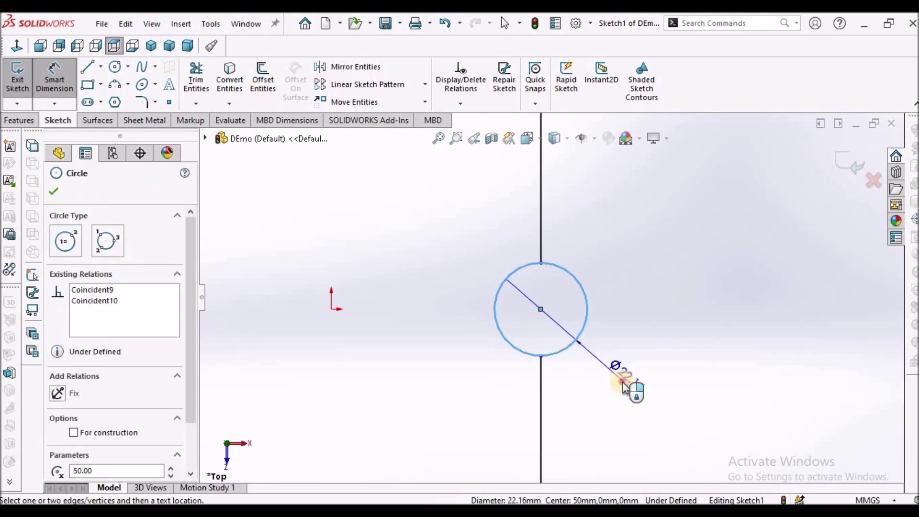
{"action": "left_click", "coordinate": [621, 381]}
{"action": "type", "text": "2"}
{"action": "key", "text": "Return"}
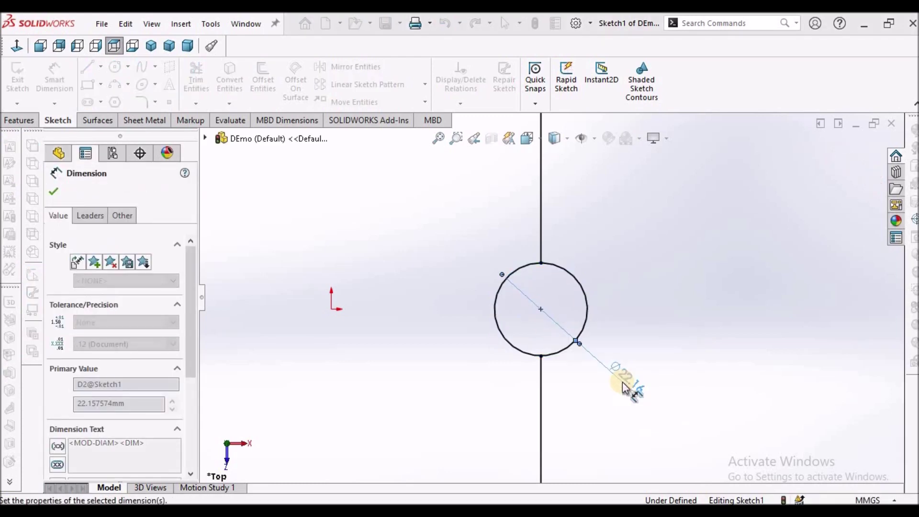
{"action": "right_click", "coordinate": [611, 286]}
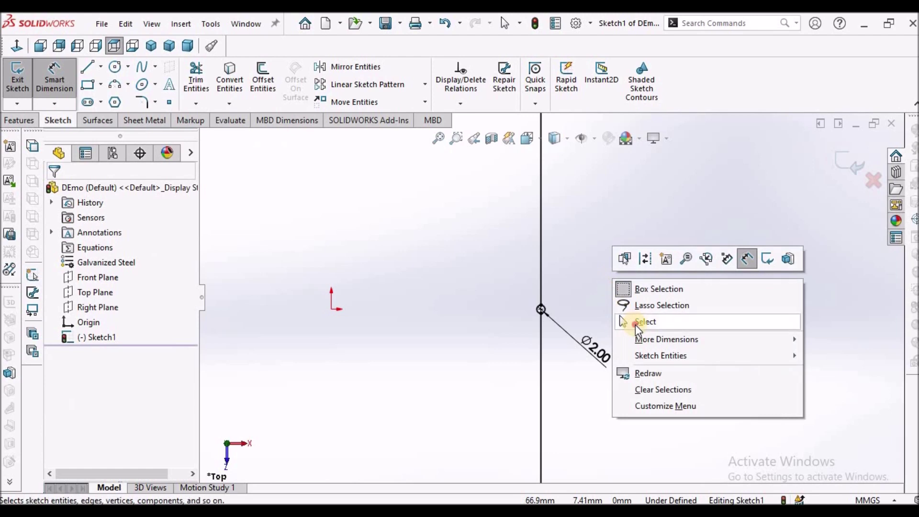
{"action": "left_click", "coordinate": [632, 323]}
Convert the 2 mm circle on the right line to construction geometry
{"action": "left_click_drag", "start_coordinate": [536, 303], "coordinate": [568, 278]}
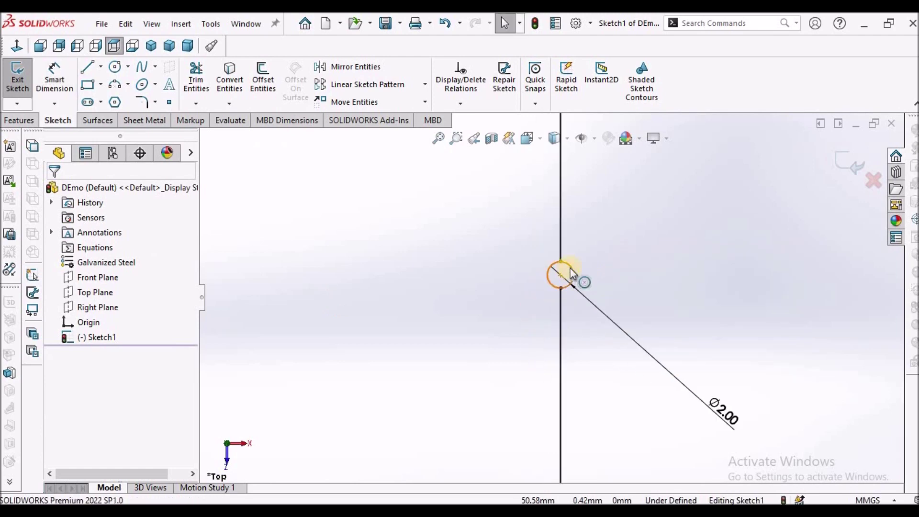
{"action": "left_click", "coordinate": [572, 274]}
{"action": "left_click", "coordinate": [19, 235]}
{"action": "left_click", "coordinate": [56, 191]}
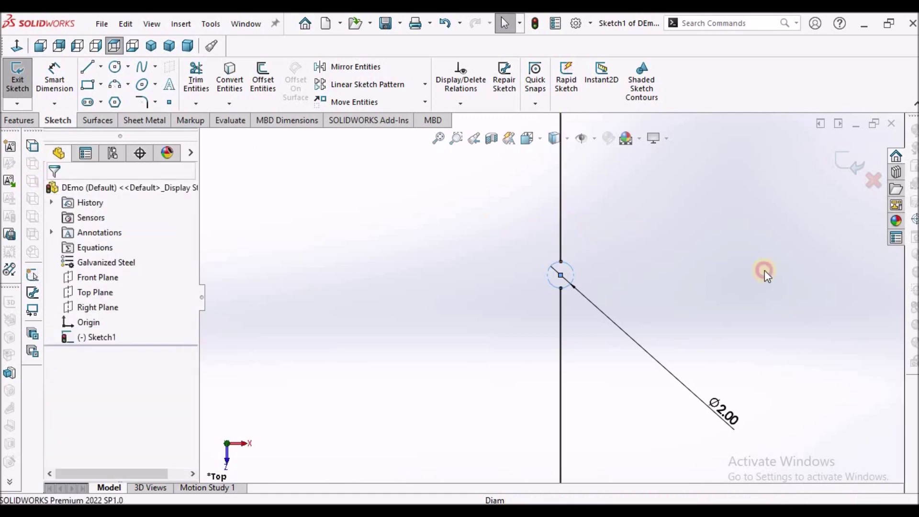
Make the two segments of the square's split right line equal in length
{"action": "scroll", "coordinate": [762, 274], "scroll_direction": "up", "scroll_amount": 6}
{"action": "scroll", "coordinate": [555, 297], "scroll_direction": "up", "scroll_amount": 4}
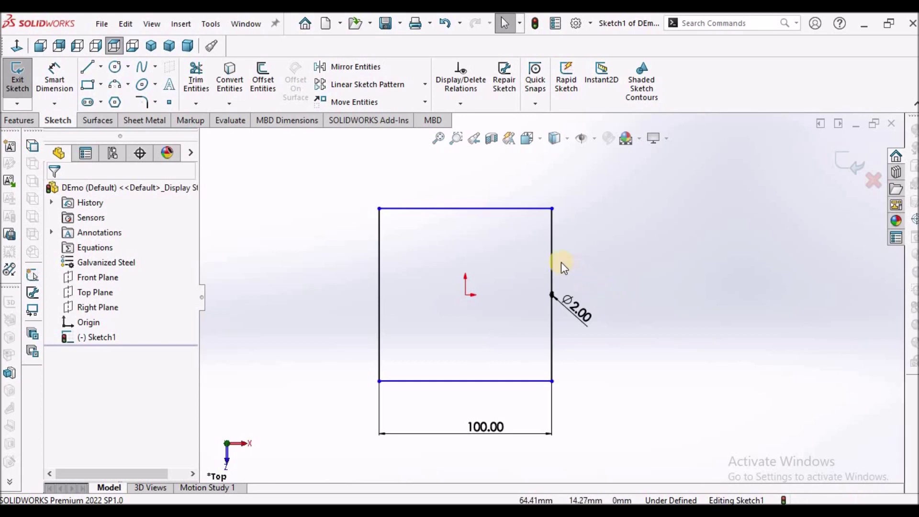
{"action": "scroll", "coordinate": [556, 266], "scroll_direction": "down", "scroll_amount": 3}
{"action": "scroll", "coordinate": [550, 294], "scroll_direction": "up", "scroll_amount": 3}
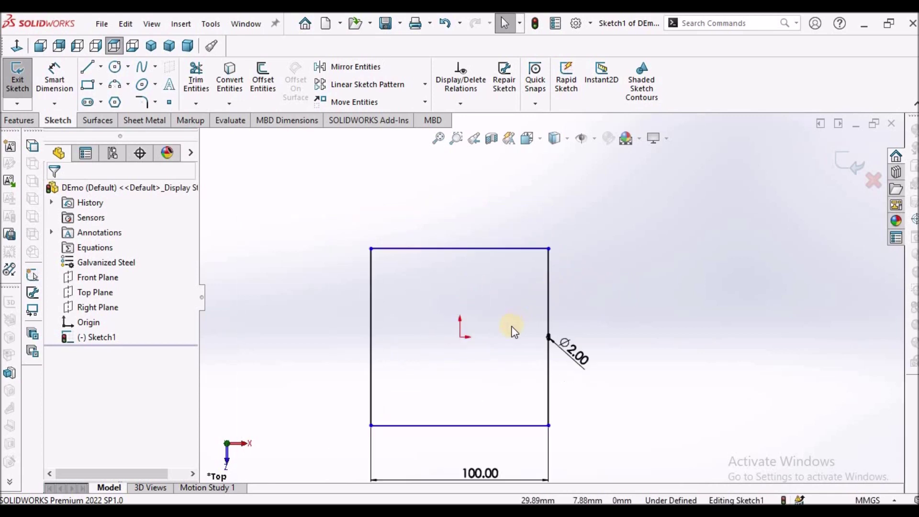
{"action": "left_click", "coordinate": [548, 288]}
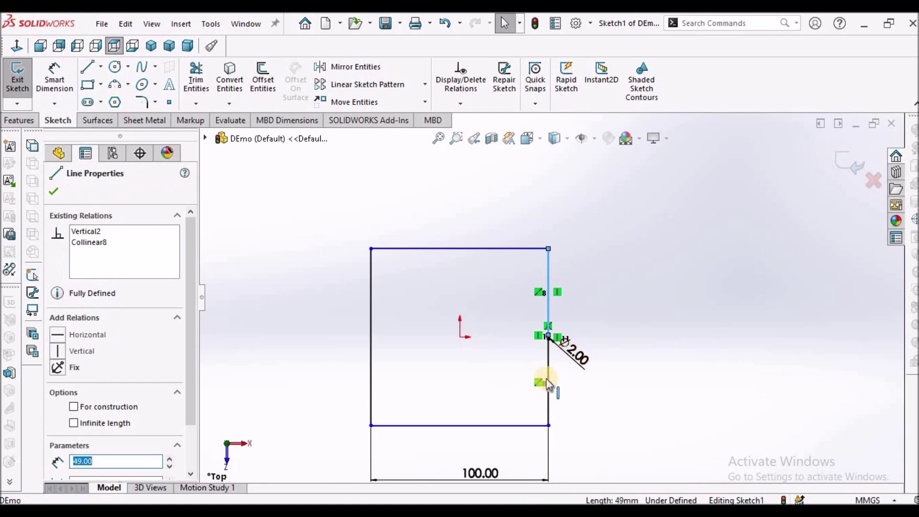
{"action": "left_click", "coordinate": [548, 375], "text": "ctrl"}
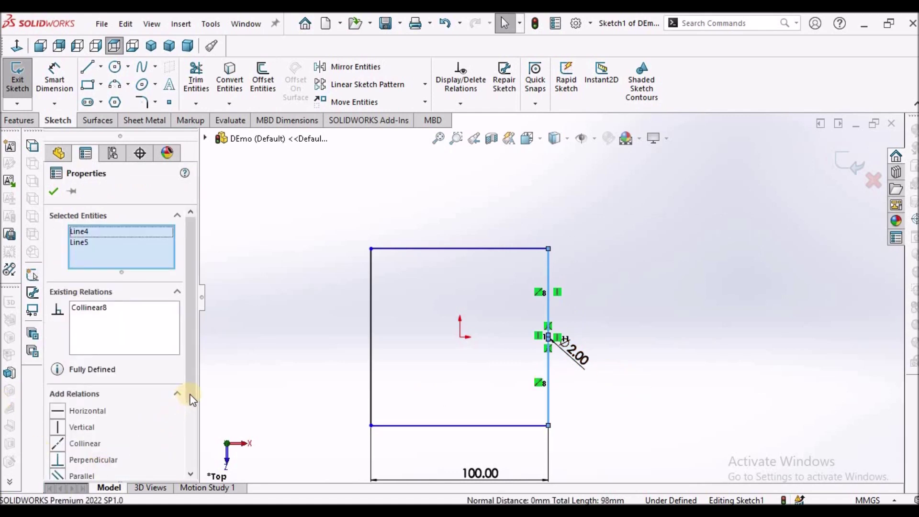
{"action": "scroll", "coordinate": [187, 431], "scroll_direction": "down", "scroll_amount": 3}
{"action": "left_click", "coordinate": [58, 423]}
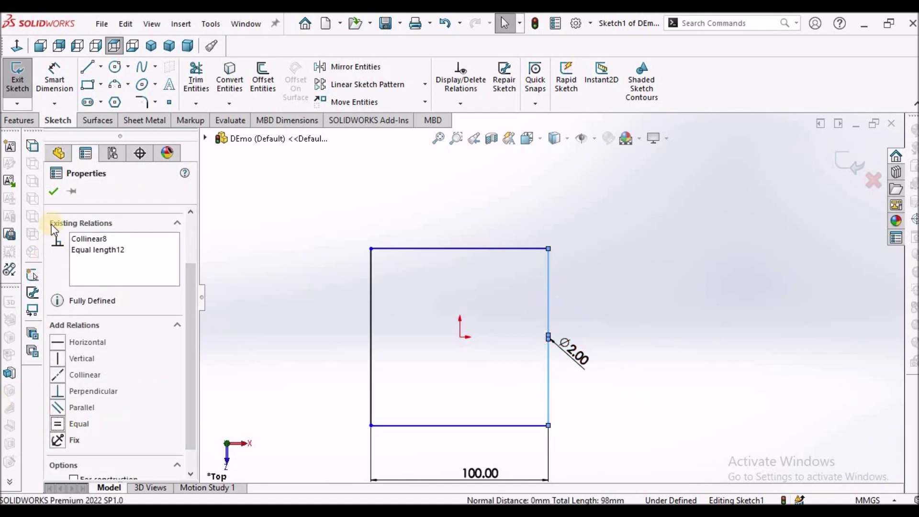
{"action": "left_click", "coordinate": [54, 193]}
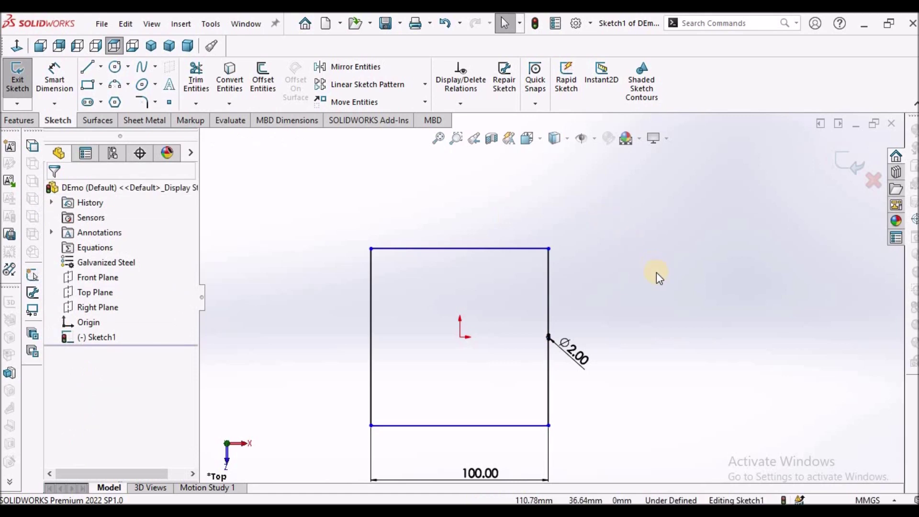
Make the square's lower line and left line equal in length, and exit the sketch
{"action": "left_click", "coordinate": [398, 426]}
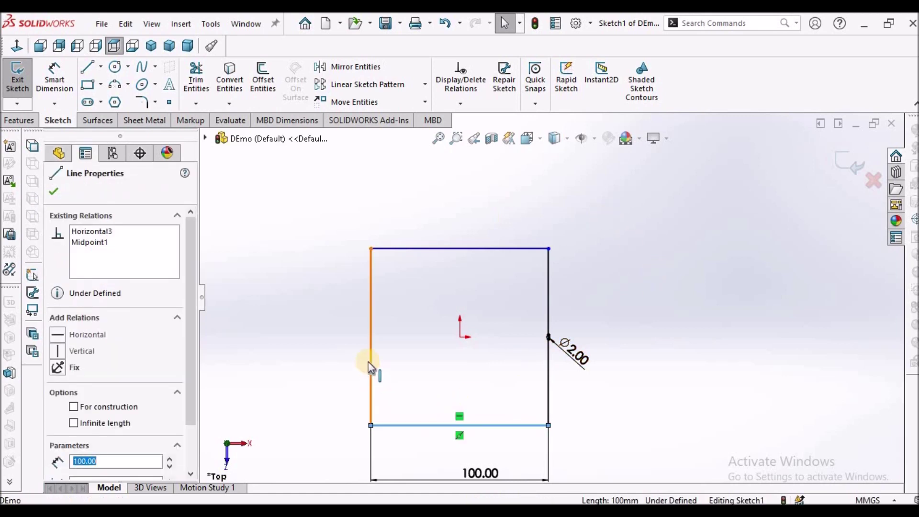
{"action": "left_click", "coordinate": [369, 361], "text": "ctrl"}
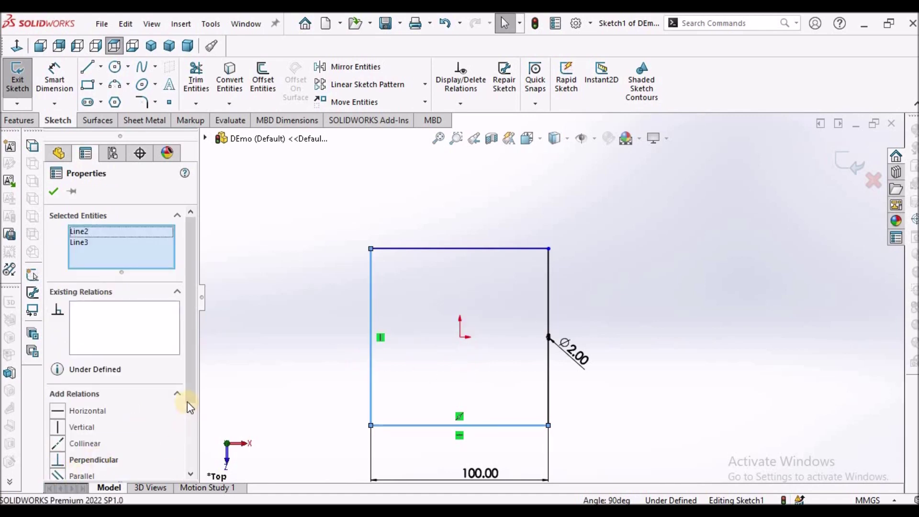
{"action": "scroll", "coordinate": [187, 444], "scroll_direction": "down", "scroll_amount": 2}
{"action": "left_click", "coordinate": [59, 419]}
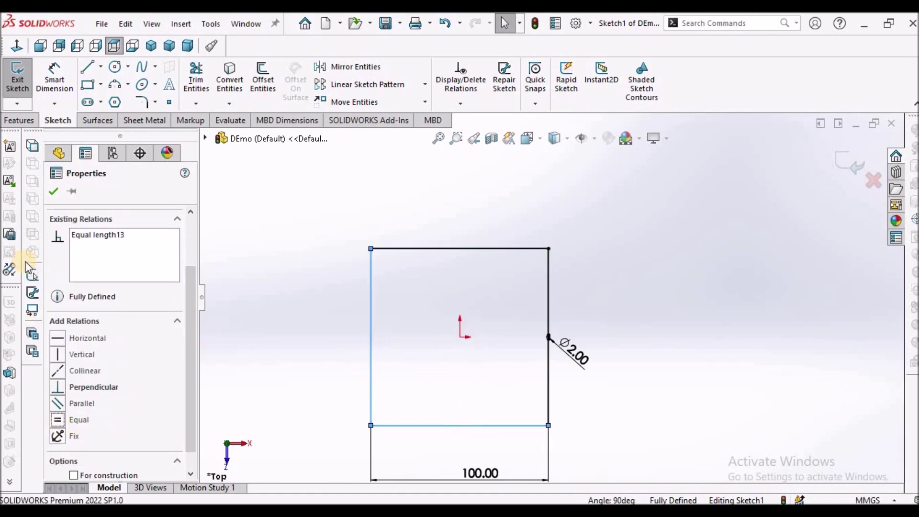
{"action": "left_click", "coordinate": [54, 191]}
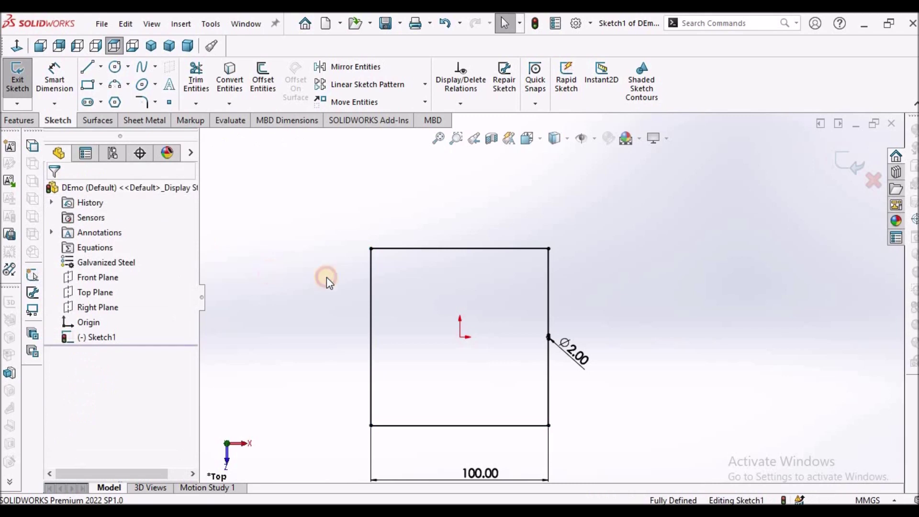
{"action": "left_click", "coordinate": [840, 165]}
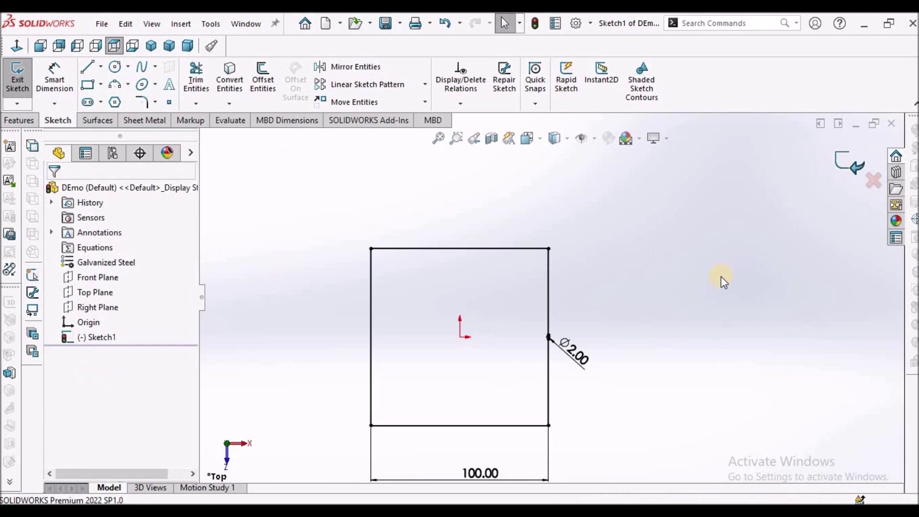
Create a reference plane offset 50 mm above the Top Plane
{"action": "left_click", "coordinate": [188, 45]}
{"action": "mouse_move", "coordinate": [559, 369]}
{"action": "middle_mouse_down", "text": "ctrl"}
{"action": "mouse_move", "coordinate": [703, 385]}
{"action": "mouse_move", "coordinate": [602, 273]}
{"action": "mouse_move", "coordinate": [641, 317]}
{"action": "mouse_move", "coordinate": [619, 330]}
{"action": "middle_mouse_up", "text": "ctrl"}
{"action": "middle_click_drag", "start_coordinate": [501, 191], "coordinate": [481, 323]}
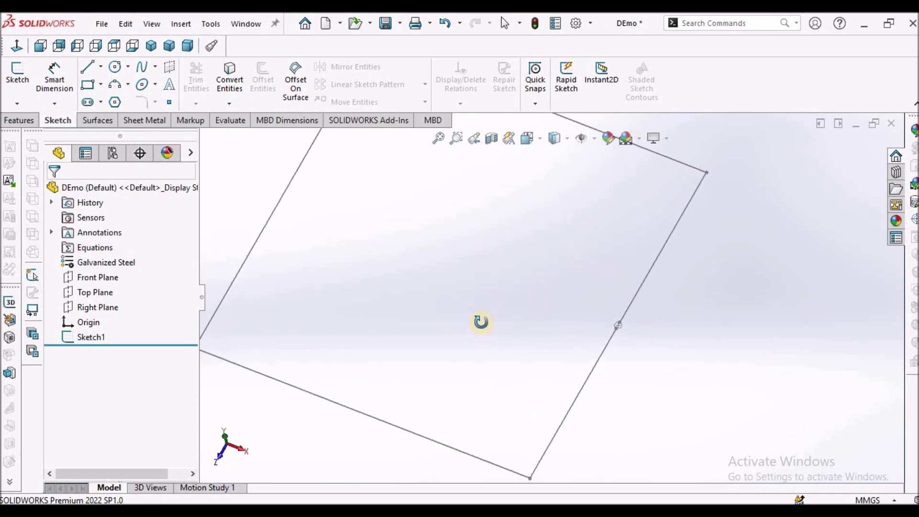
{"action": "key", "text": "z"}
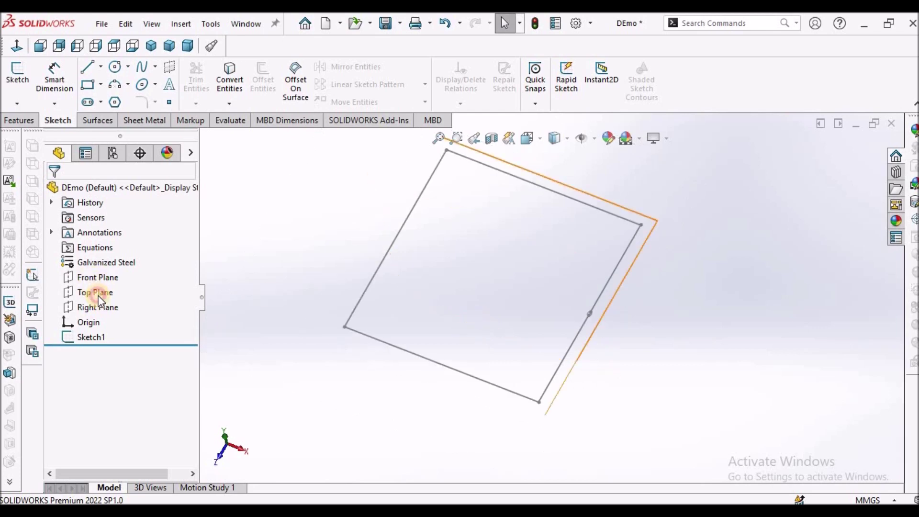
{"action": "left_click", "coordinate": [409, 298]}
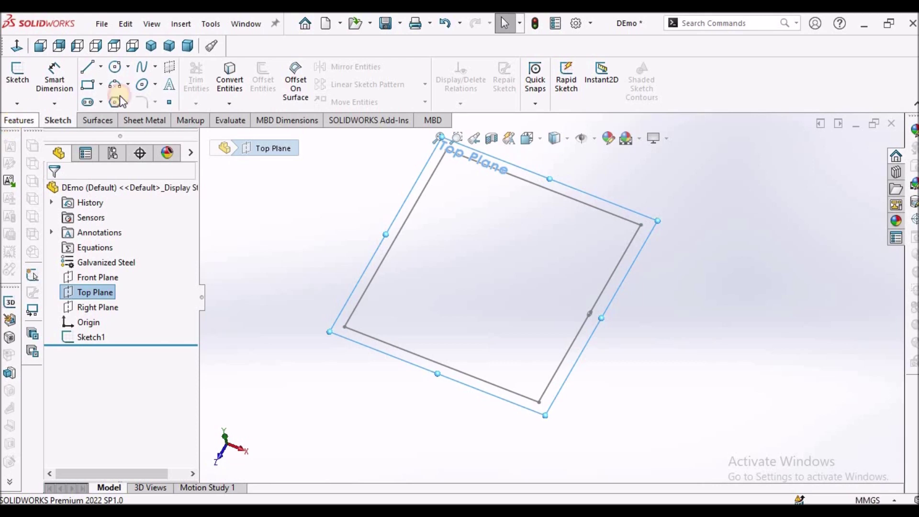
{"action": "left_click", "coordinate": [545, 106]}
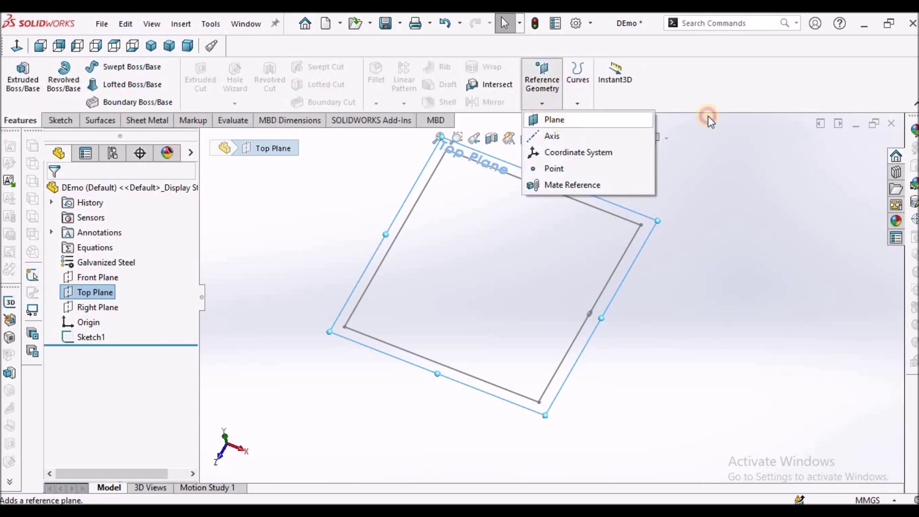
{"action": "left_click", "coordinate": [556, 117]}
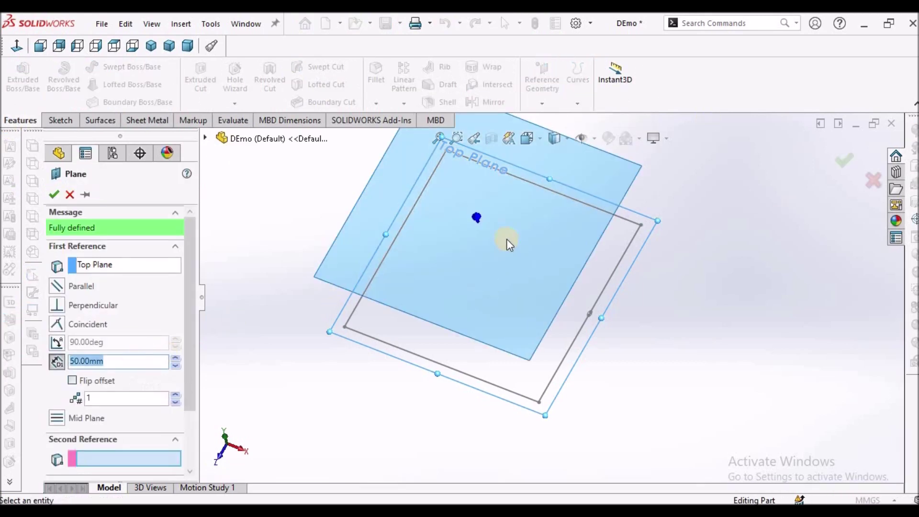
{"action": "left_click", "coordinate": [169, 45]}
{"action": "middle_click_drag", "start_coordinate": [566, 164], "coordinate": [561, 210]}
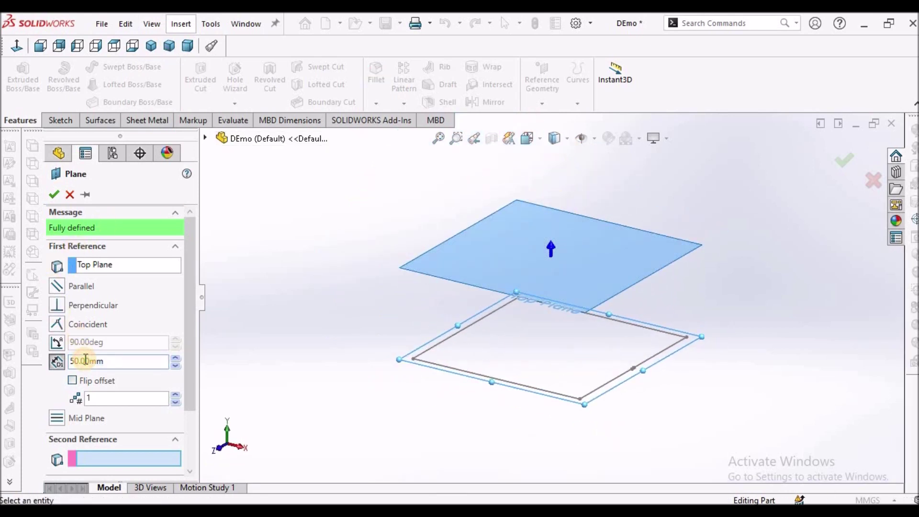
{"action": "left_click", "coordinate": [53, 193]}
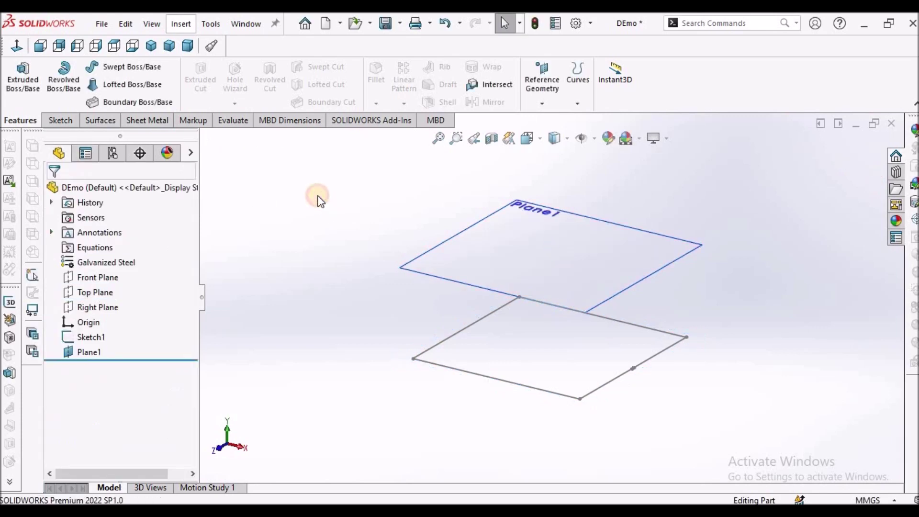
Start a sketch on the new offset plane and draw a corner rectangle about 34 mm high around the origin
{"action": "left_click", "coordinate": [559, 273]}
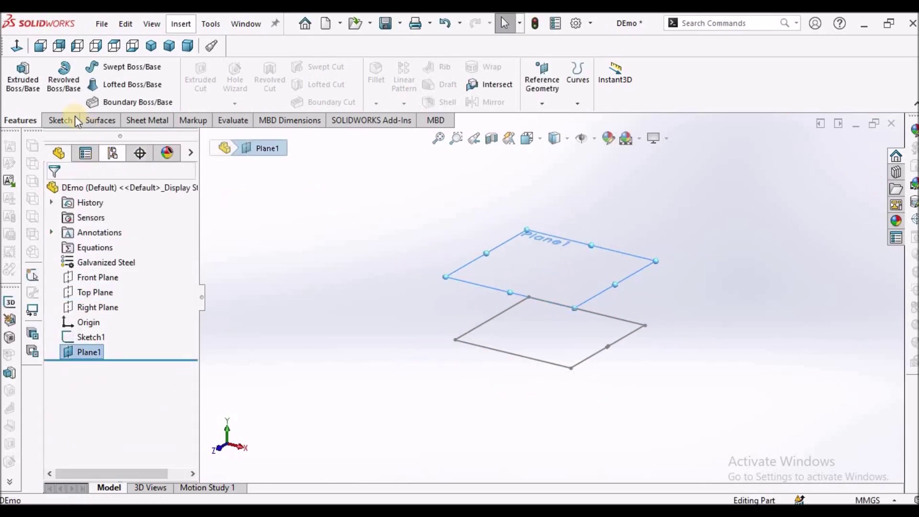
{"action": "left_click", "coordinate": [62, 120]}
{"action": "left_click", "coordinate": [18, 75]}
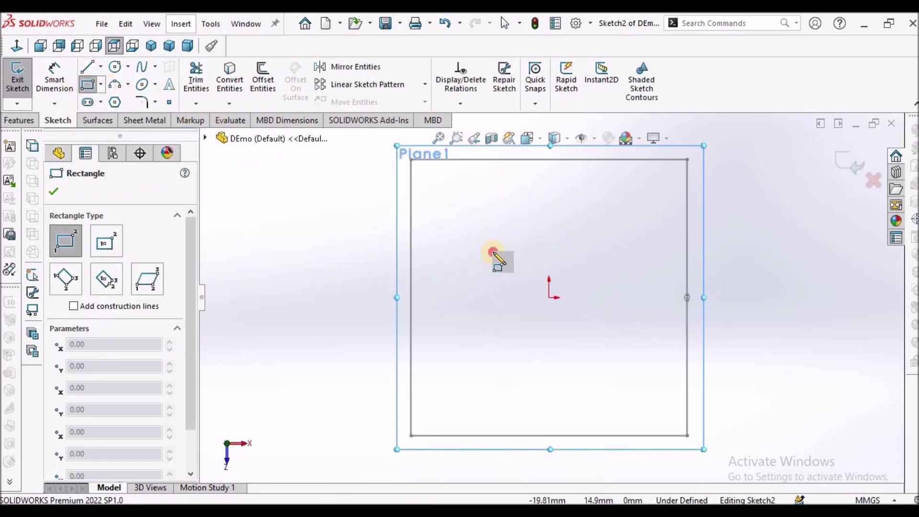
{"action": "left_click", "coordinate": [493, 252]}
{"action": "left_click", "coordinate": [617, 347]}
{"action": "right_click", "coordinate": [788, 215]}
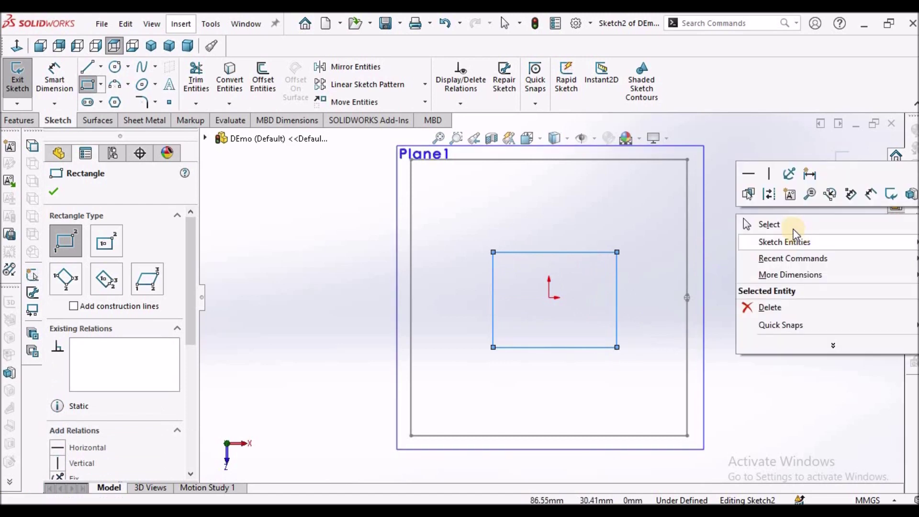
{"action": "left_click", "coordinate": [786, 225]}
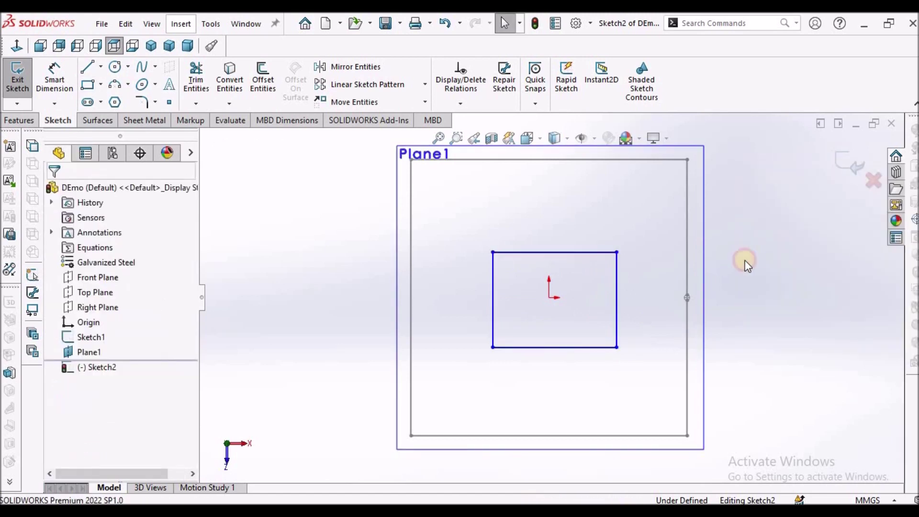
Make the rectangle's left and lower lines equal in length
{"action": "left_click", "coordinate": [492, 297]}
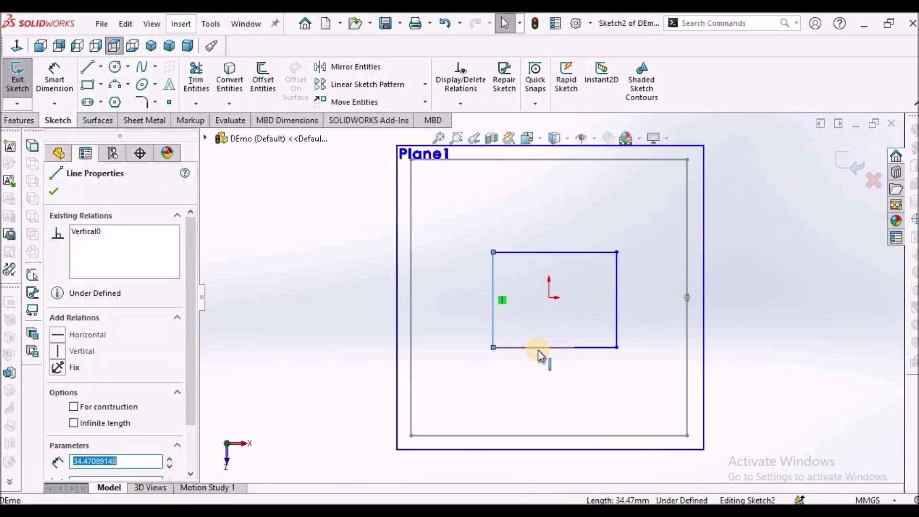
{"action": "left_click", "coordinate": [538, 348], "text": "ctrl"}
{"action": "scroll", "coordinate": [186, 391], "scroll_direction": "down", "scroll_amount": 3}
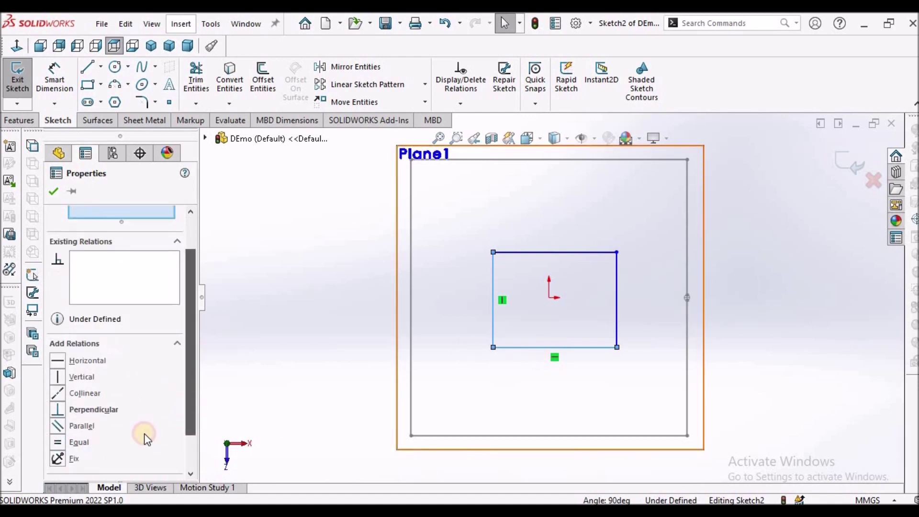
{"action": "left_click", "coordinate": [61, 424]}
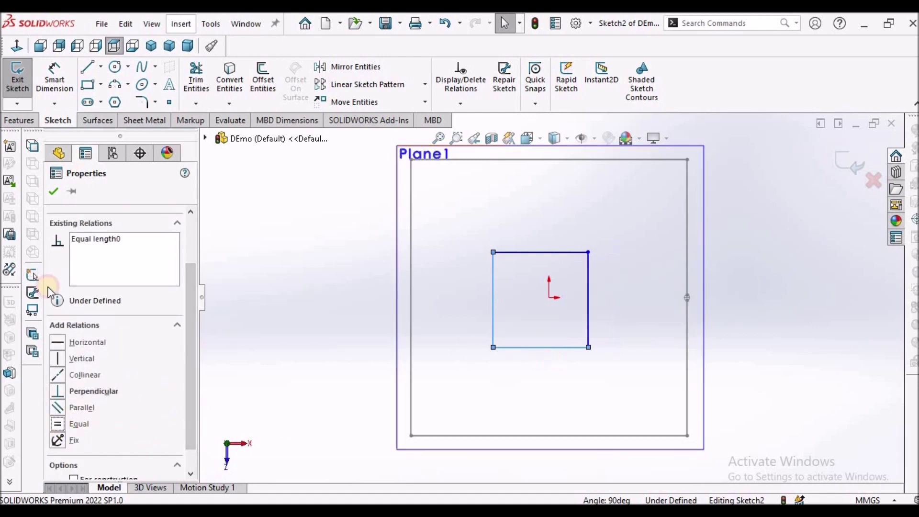
{"action": "left_click", "coordinate": [234, 237]}
Dimension the inner square's lower line at 50 mm and leave the Smart Dimension tool
{"action": "left_click", "coordinate": [54, 77]}
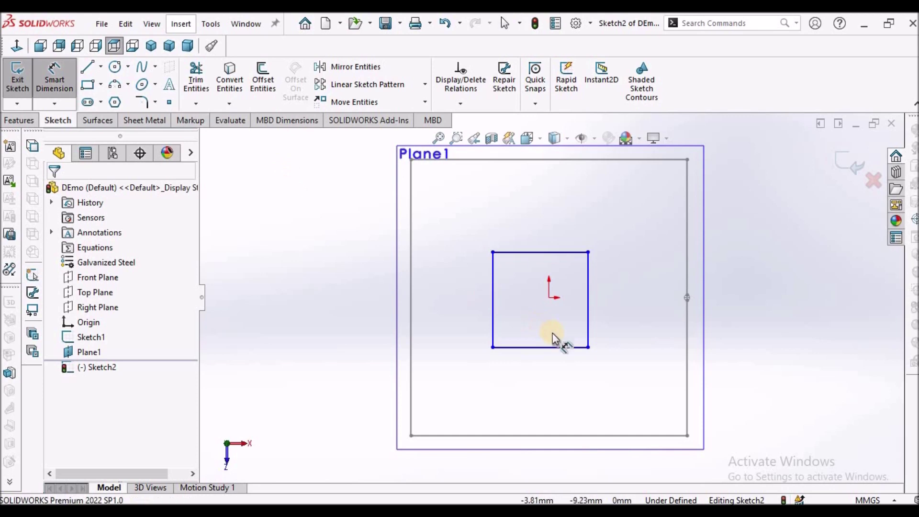
{"action": "left_click", "coordinate": [554, 349]}
{"action": "left_click", "coordinate": [542, 383]}
{"action": "type", "text": "50"}
{"action": "key", "text": "Return"}
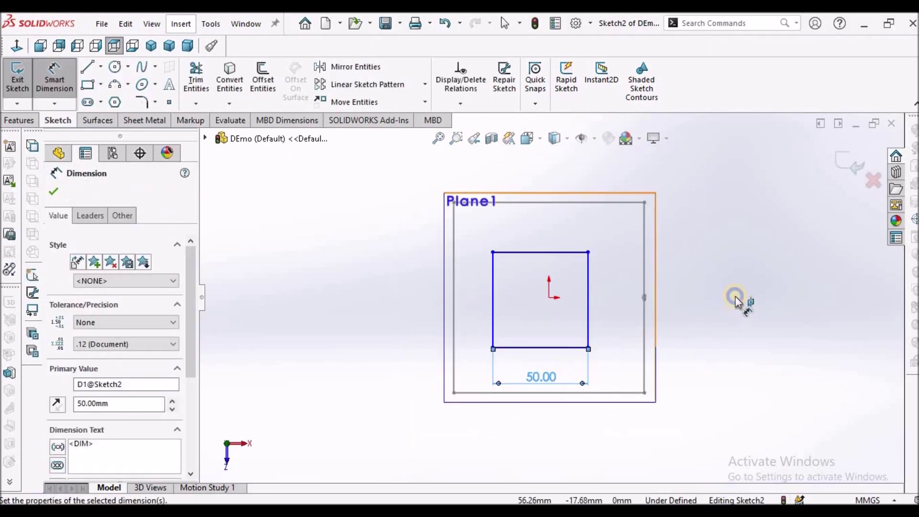
{"action": "right_click", "coordinate": [733, 297]}
{"action": "left_click", "coordinate": [754, 339]}
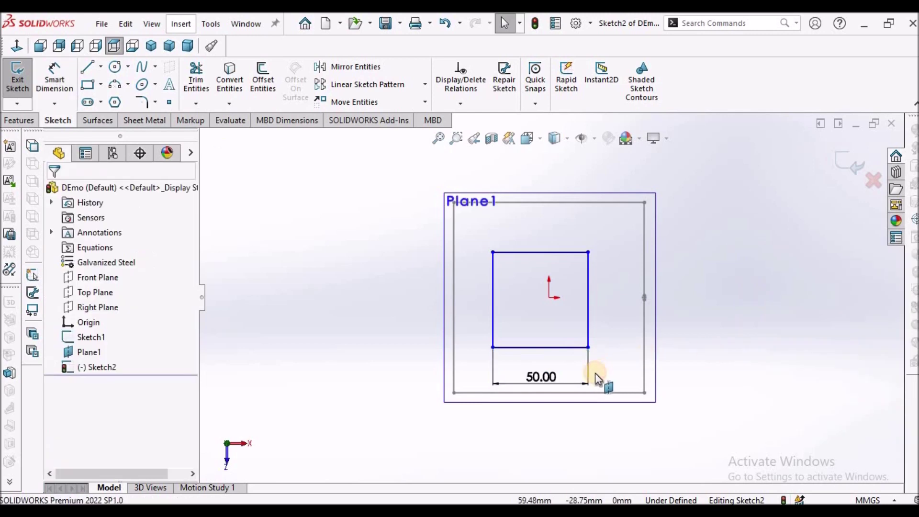
Align the midpoint of the inner square's lower line vertically with the origin
{"action": "left_click", "coordinate": [557, 348]}
{"action": "right_click", "coordinate": [555, 348]}
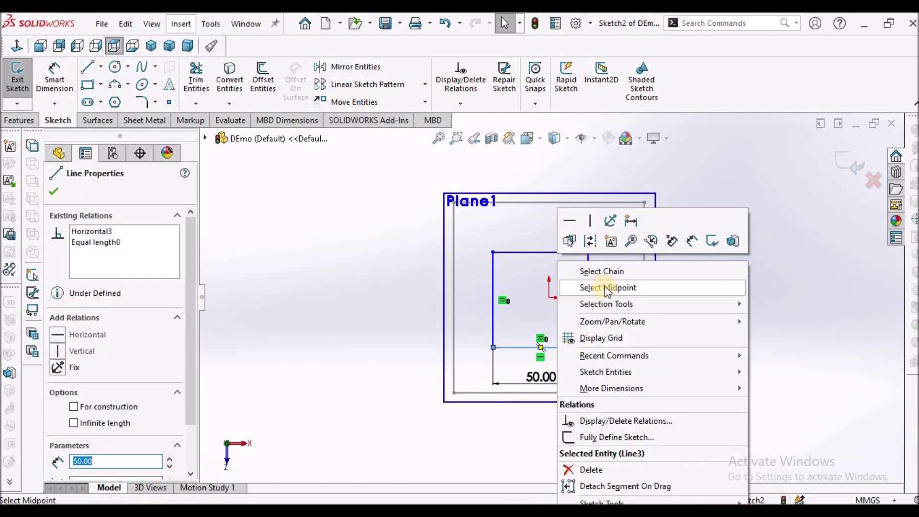
{"action": "left_click", "coordinate": [605, 286]}
{"action": "left_click", "coordinate": [550, 298], "text": "ctrl"}
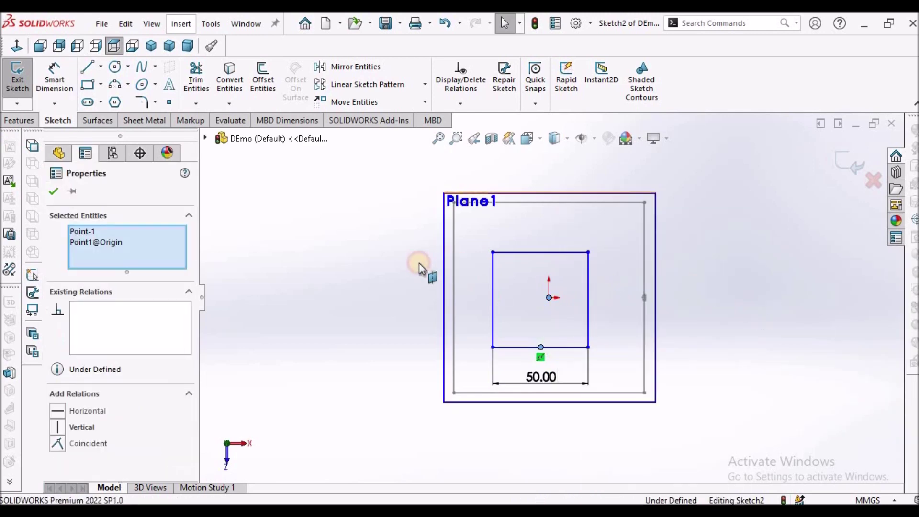
{"action": "left_click", "coordinate": [58, 428]}
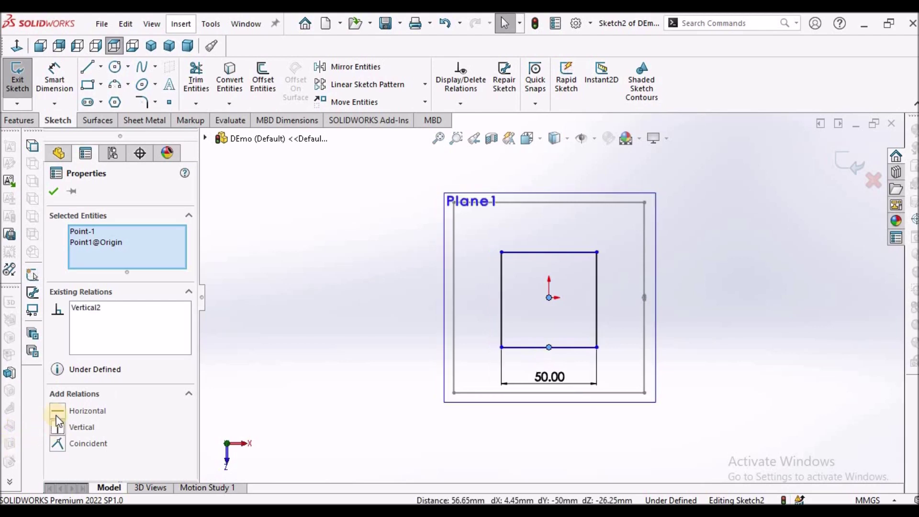
{"action": "key", "text": "Escape"}
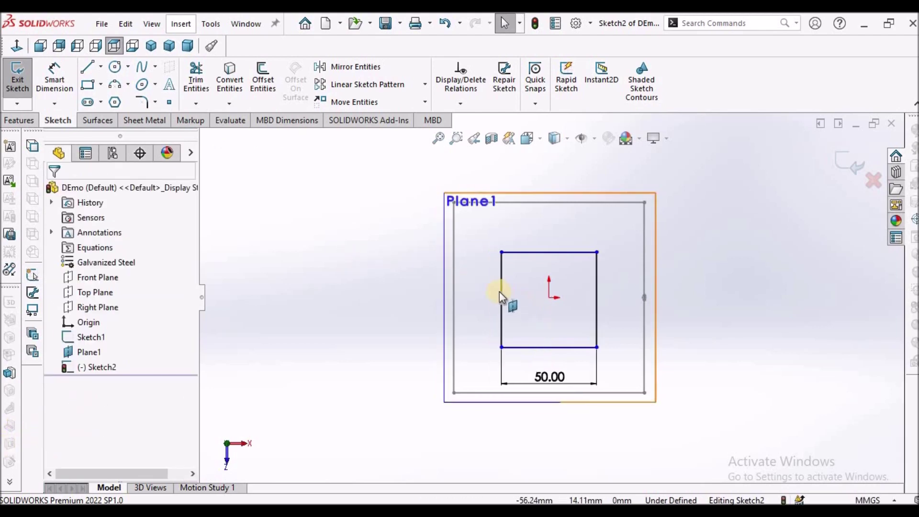
Align the midpoint of the inner square's left line horizontally with the origin
{"action": "left_click", "coordinate": [501, 291]}
{"action": "right_click", "coordinate": [502, 291]}
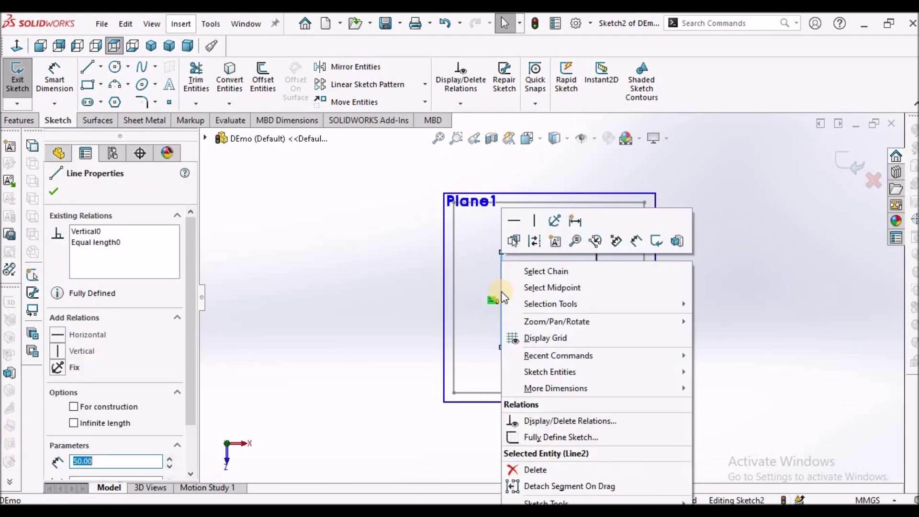
{"action": "left_click", "coordinate": [555, 287]}
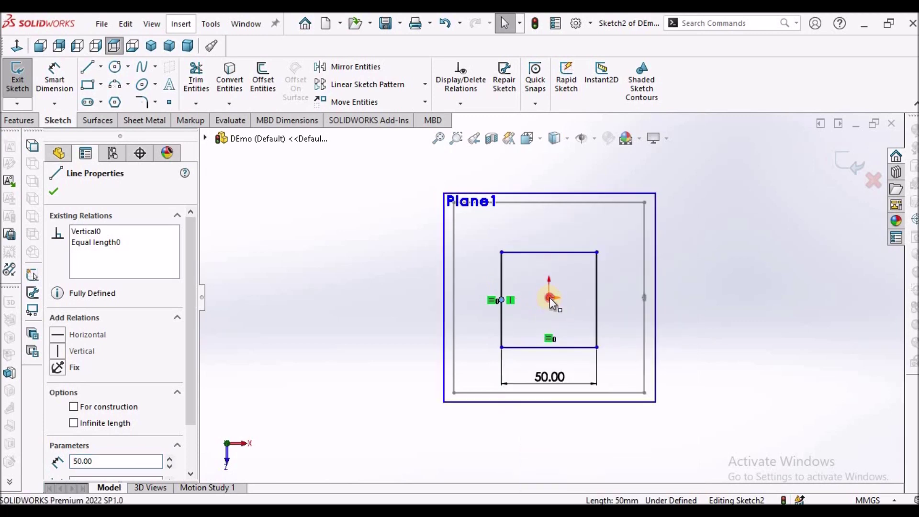
{"action": "left_click", "coordinate": [550, 297], "text": "ctrl"}
{"action": "left_click", "coordinate": [58, 411]}
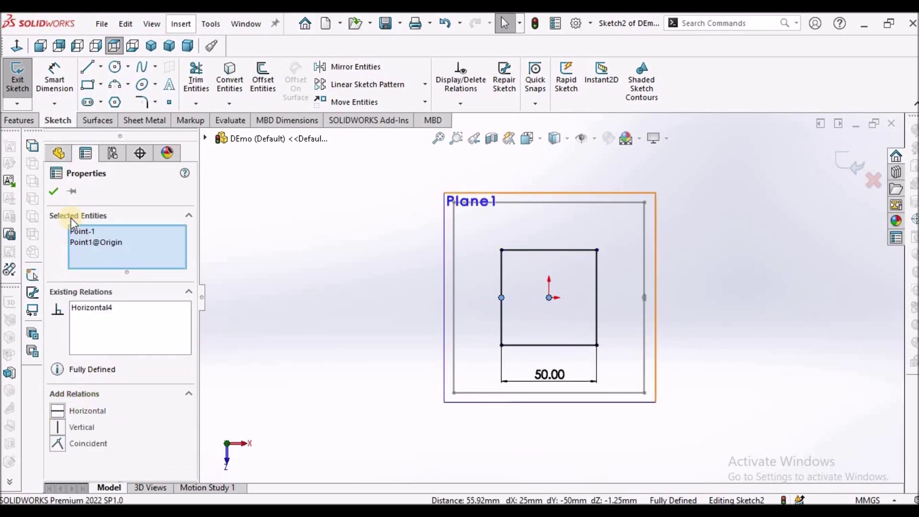
{"action": "left_click", "coordinate": [53, 191]}
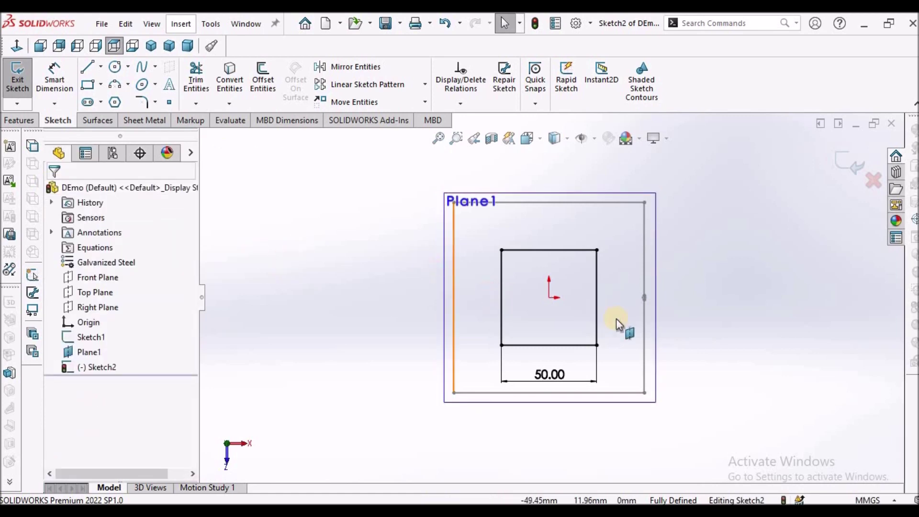
Draw a small circle between the right lines of the 50 mm square and the base square
{"action": "scroll", "coordinate": [627, 295], "scroll_direction": "down", "scroll_amount": 1}
{"action": "scroll", "coordinate": [601, 292], "scroll_direction": "down", "scroll_amount": 1}
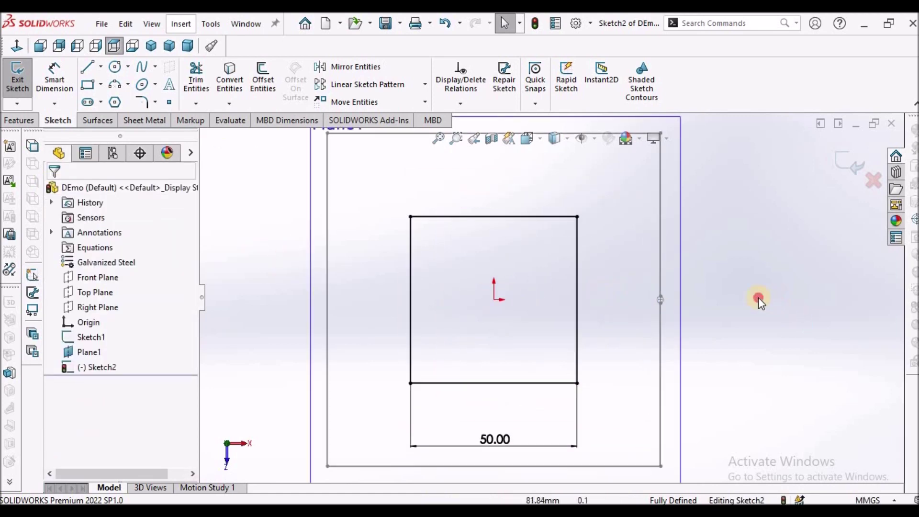
{"action": "scroll", "coordinate": [605, 269], "scroll_direction": "down", "scroll_amount": 2}
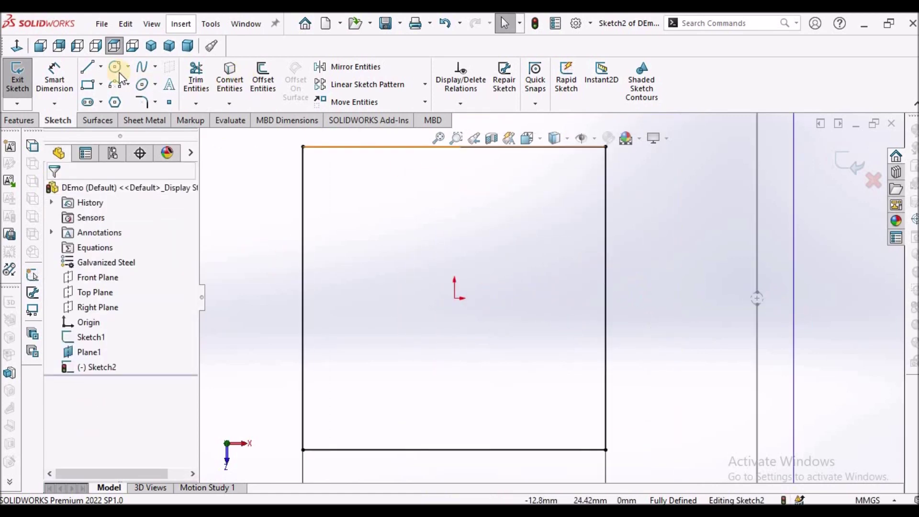
{"action": "left_click", "coordinate": [659, 263]}
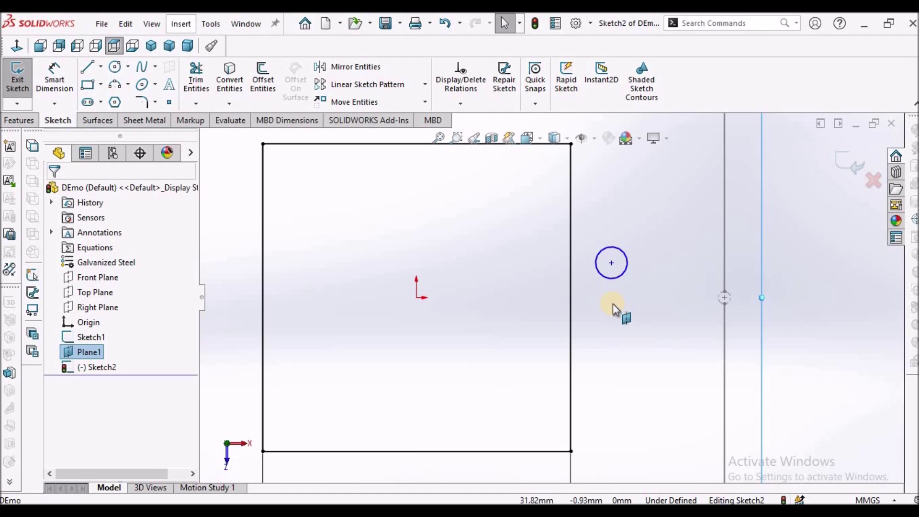
Make the new circle equal in radius to the base sketch's construction circle
{"action": "left_click", "coordinate": [719, 302]}
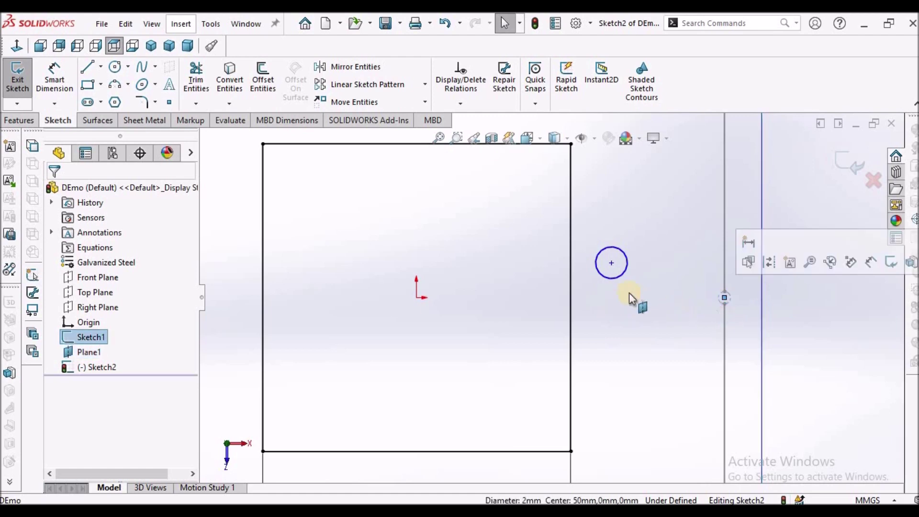
{"action": "left_click", "coordinate": [29, 352]}
{"action": "left_click", "coordinate": [58, 459]}
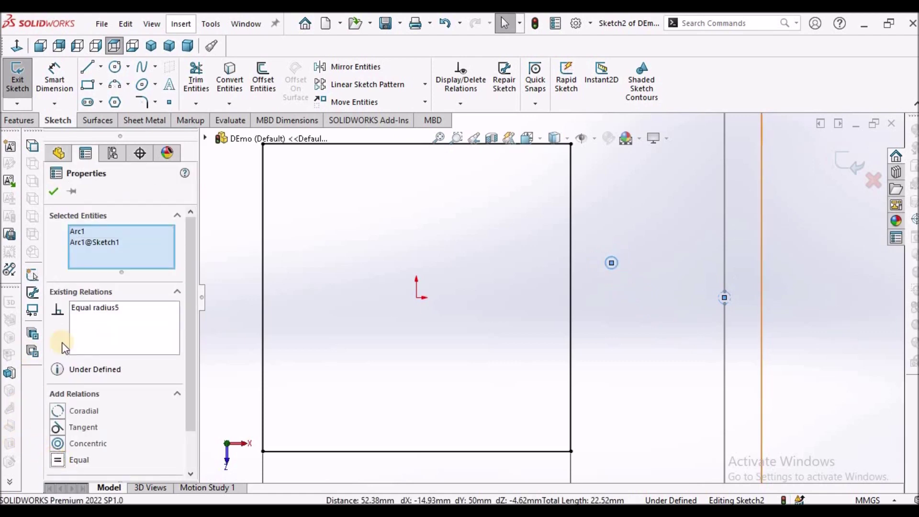
{"action": "left_click", "coordinate": [51, 189]}
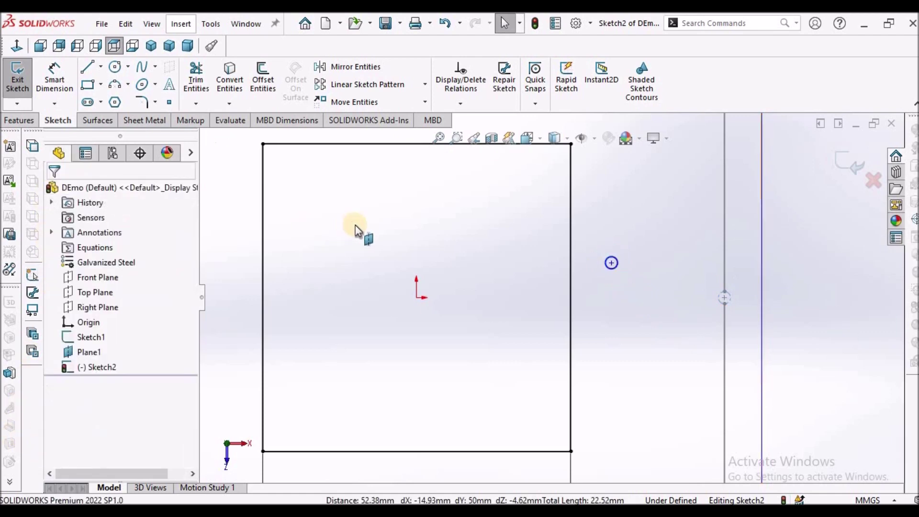
{"action": "left_click", "coordinate": [634, 262]}
{"action": "scroll", "coordinate": [553, 278], "scroll_direction": "down", "scroll_amount": 5}
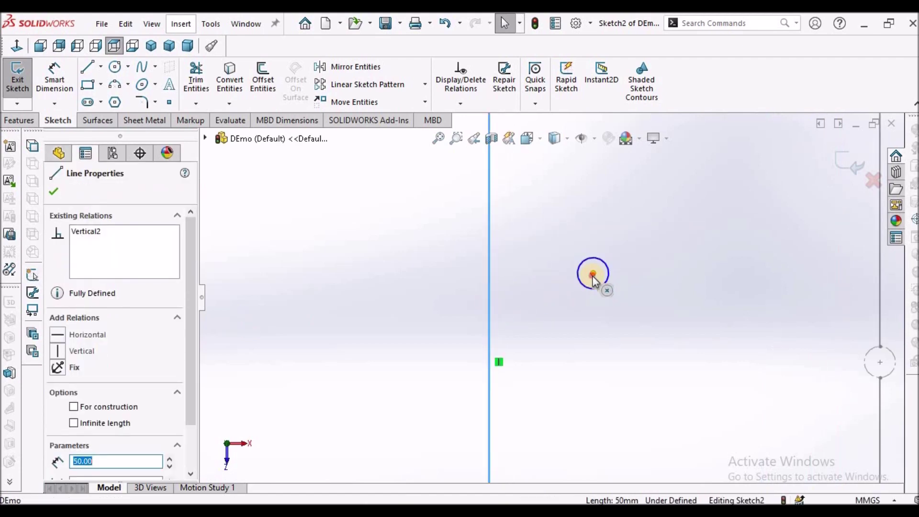
{"action": "left_click", "coordinate": [593, 274], "text": "ctrl"}
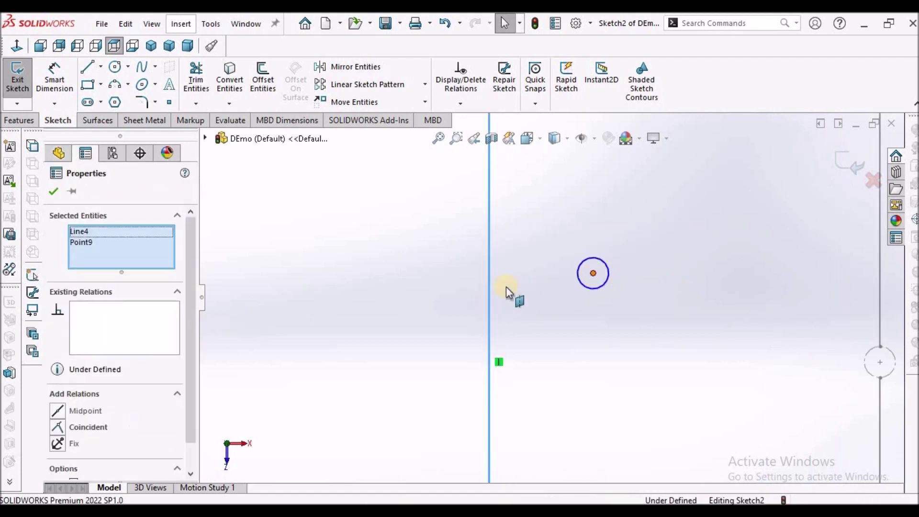
{"action": "left_click", "coordinate": [554, 380]}
Align the centre of the new small circle horizontally with the origin
{"action": "scroll", "coordinate": [344, 337], "scroll_direction": "up", "scroll_amount": 3}
{"action": "left_click", "coordinate": [333, 329]}
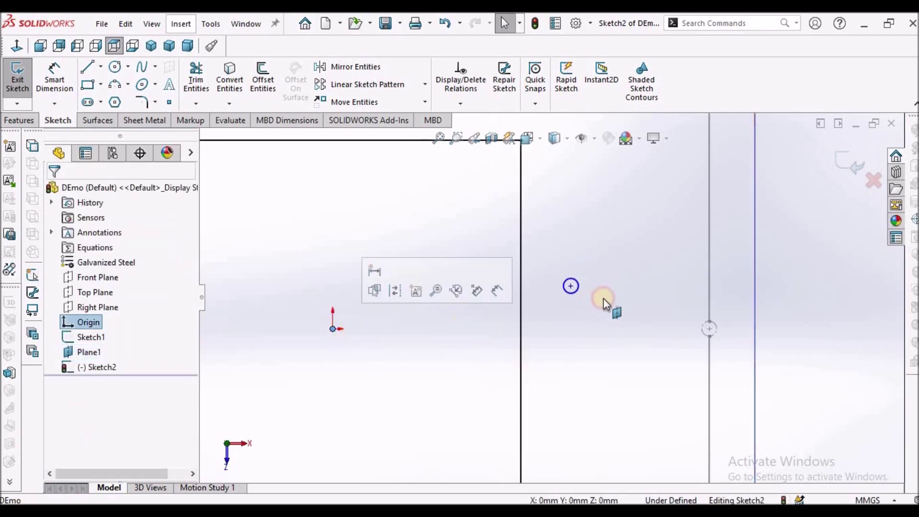
{"action": "left_click", "coordinate": [570, 286], "text": "ctrl"}
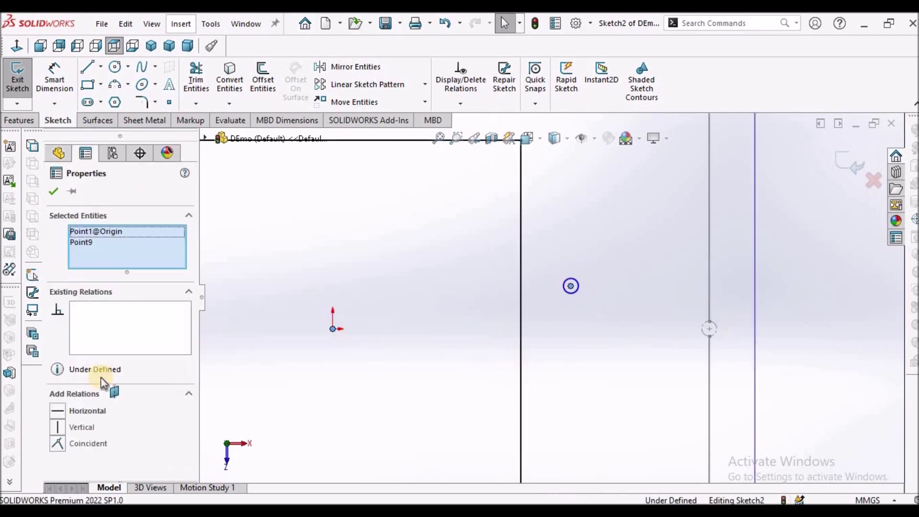
{"action": "left_click", "coordinate": [57, 411]}
{"action": "left_click", "coordinate": [291, 246]}
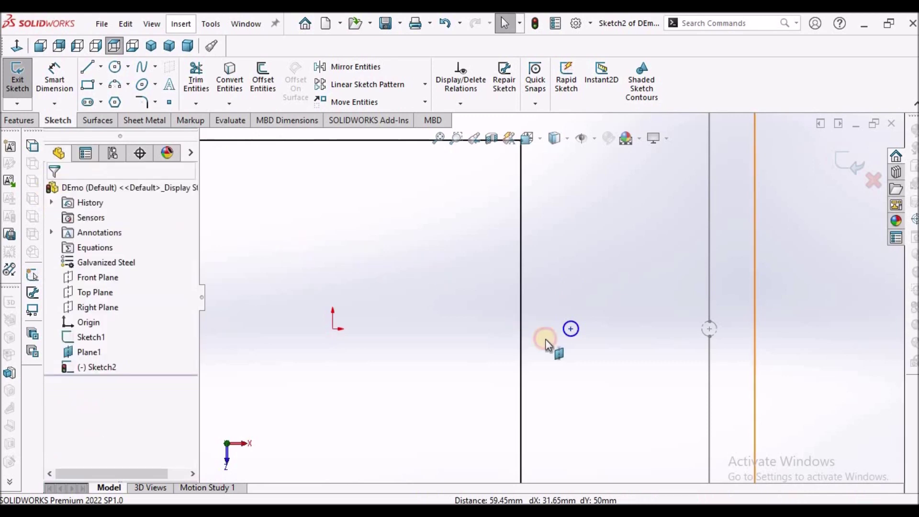
Make the small circle's centre coincident with the right line of the 50 mm square
{"action": "scroll", "coordinate": [570, 332], "scroll_direction": "up", "scroll_amount": 2}
{"action": "left_click", "coordinate": [601, 307]}
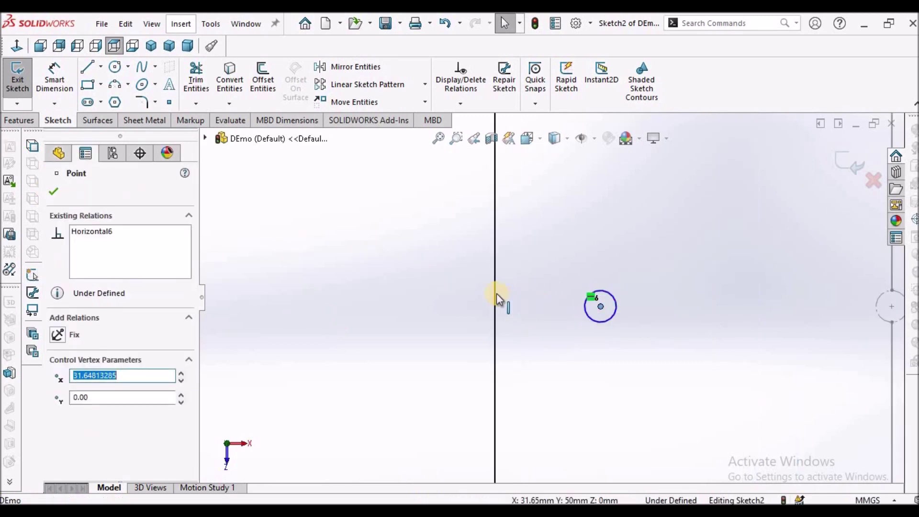
{"action": "left_click", "coordinate": [495, 295], "text": "ctrl"}
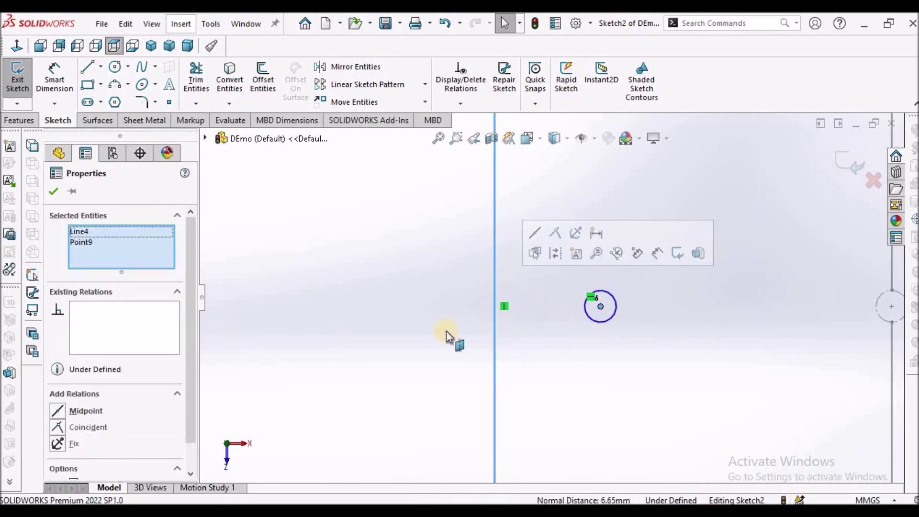
{"action": "left_click", "coordinate": [60, 428]}
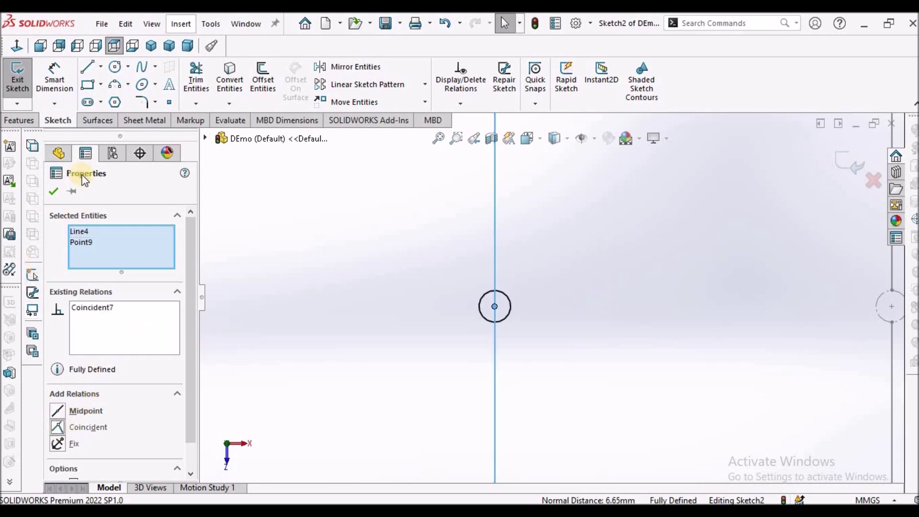
{"action": "left_click", "coordinate": [401, 278]}
Trim away the piece of the 50 mm square's right line that lies inside the small circle
{"action": "scroll", "coordinate": [475, 321], "scroll_direction": "down", "scroll_amount": 3}
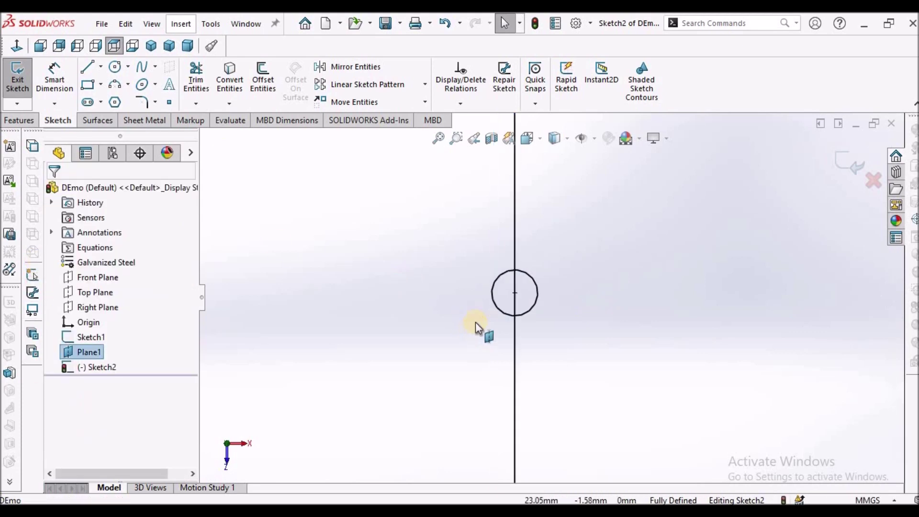
{"action": "left_click", "coordinate": [196, 77]}
{"action": "scroll", "coordinate": [532, 307], "scroll_direction": "down", "scroll_amount": 3}
{"action": "left_click_drag", "start_coordinate": [526, 248], "coordinate": [519, 269]}
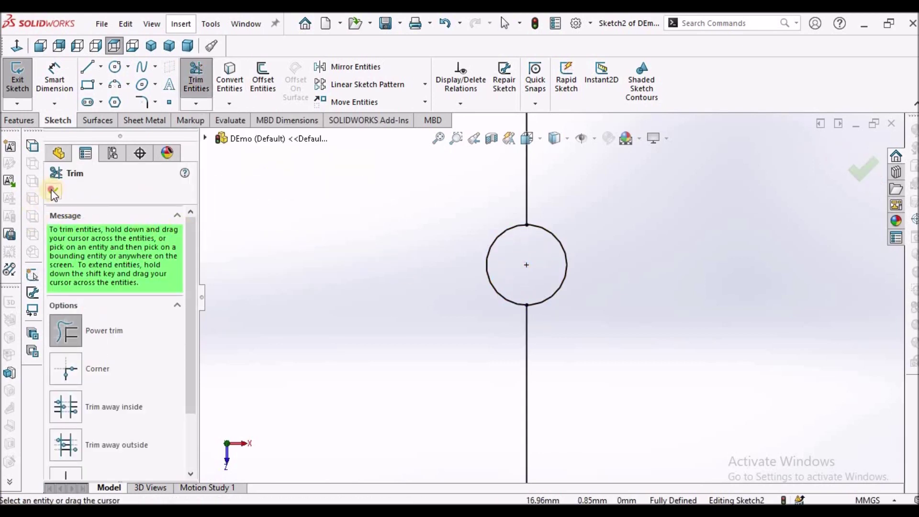
{"action": "left_click", "coordinate": [53, 191]}
Convert the small circle on the 50 mm square into construction geometry
{"action": "scroll", "coordinate": [668, 338], "scroll_direction": "up", "scroll_amount": 5}
{"action": "scroll", "coordinate": [551, 302], "scroll_direction": "down", "scroll_amount": 4}
{"action": "left_click", "coordinate": [528, 274]}
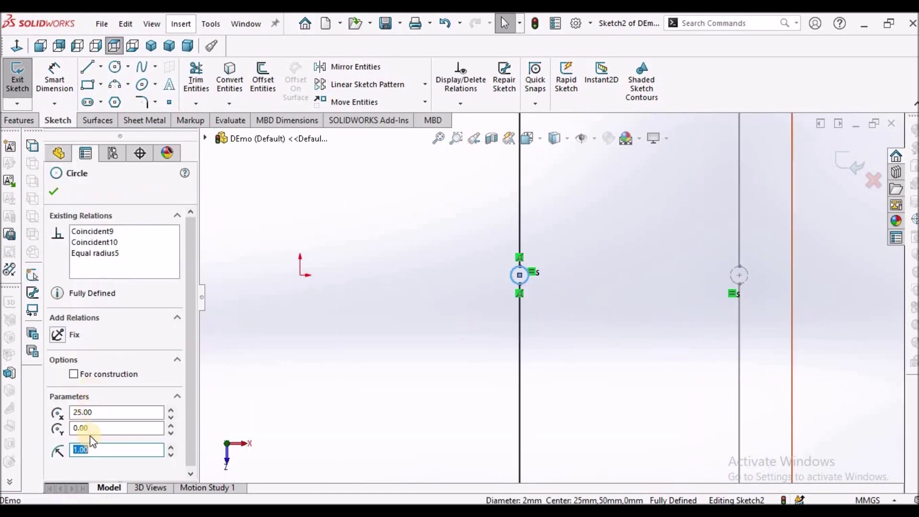
{"action": "left_click", "coordinate": [74, 374]}
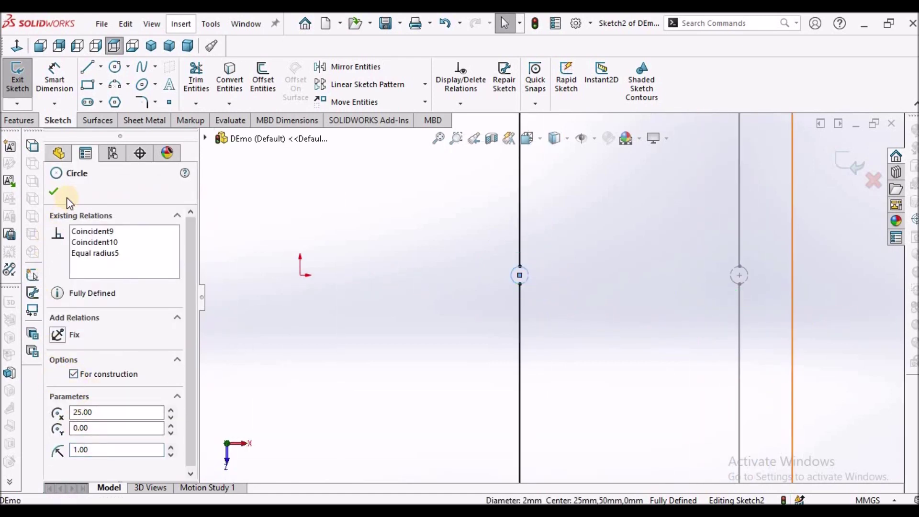
{"action": "left_click", "coordinate": [203, 211]}
Finish the 50 mm square sketch and hide the offset plane it lies on
{"action": "key", "text": "f"}
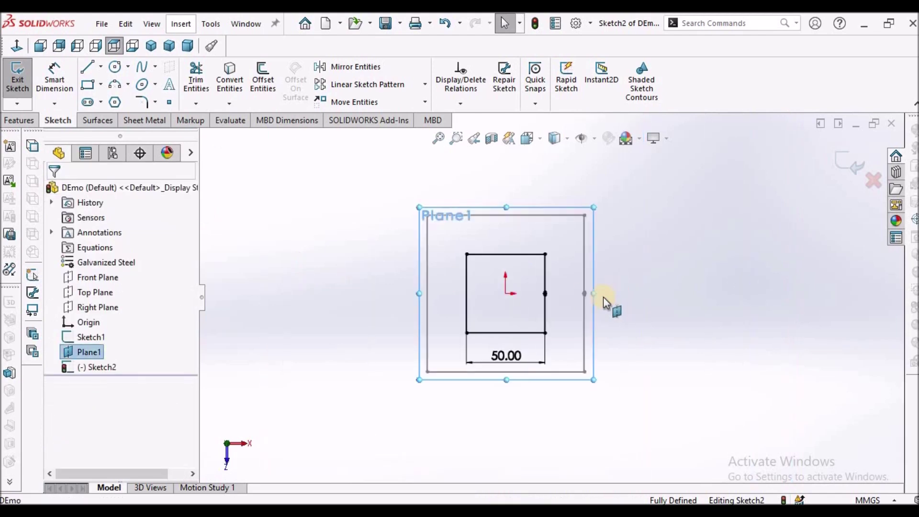
{"action": "middle_click_drag", "start_coordinate": [567, 188], "coordinate": [562, 181]}
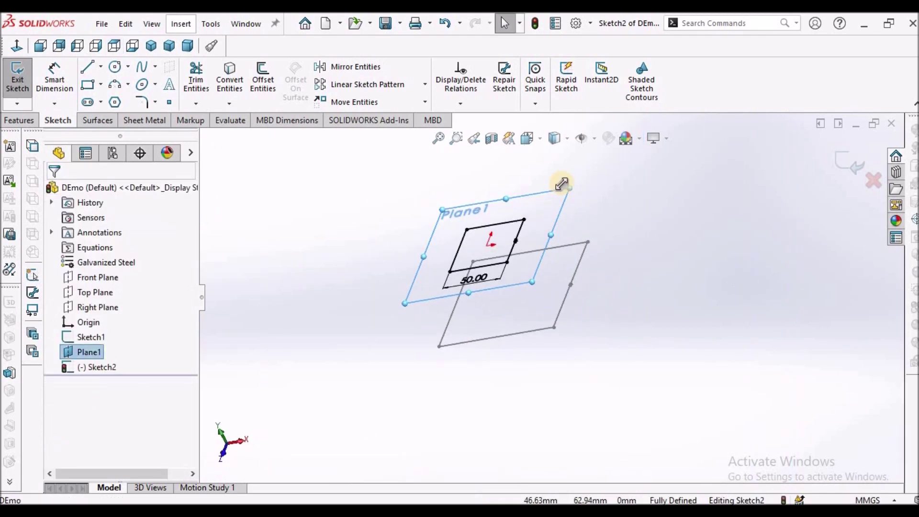
{"action": "left_click", "coordinate": [851, 160]}
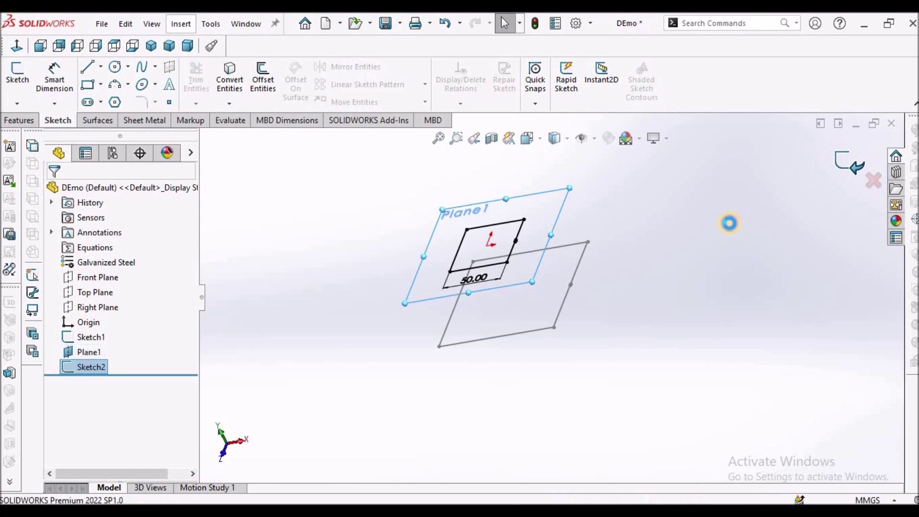
{"action": "right_click", "coordinate": [81, 352]}
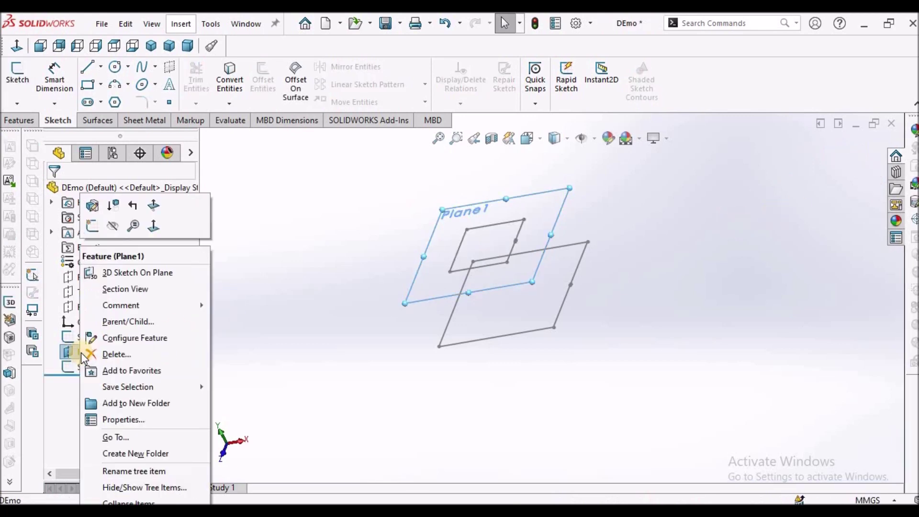
{"action": "left_click", "coordinate": [111, 229]}
{"action": "mouse_move", "coordinate": [387, 319]}
{"action": "middle_mouse_down"}
{"action": "mouse_move", "coordinate": [489, 263]}
{"action": "mouse_move", "coordinate": [433, 332]}
{"action": "mouse_move", "coordinate": [498, 355]}
{"action": "mouse_move", "coordinate": [492, 327]}
{"action": "middle_mouse_up"}
{"action": "scroll", "coordinate": [490, 330], "scroll_direction": "up", "scroll_amount": 4}
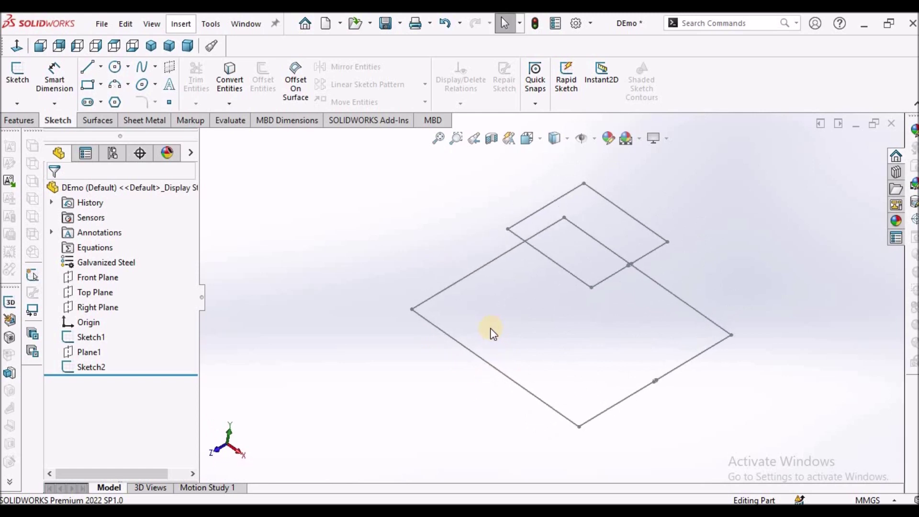
Start a Lofted Bend using the base square and the upper square sketches as profiles
{"action": "left_click", "coordinate": [546, 346]}
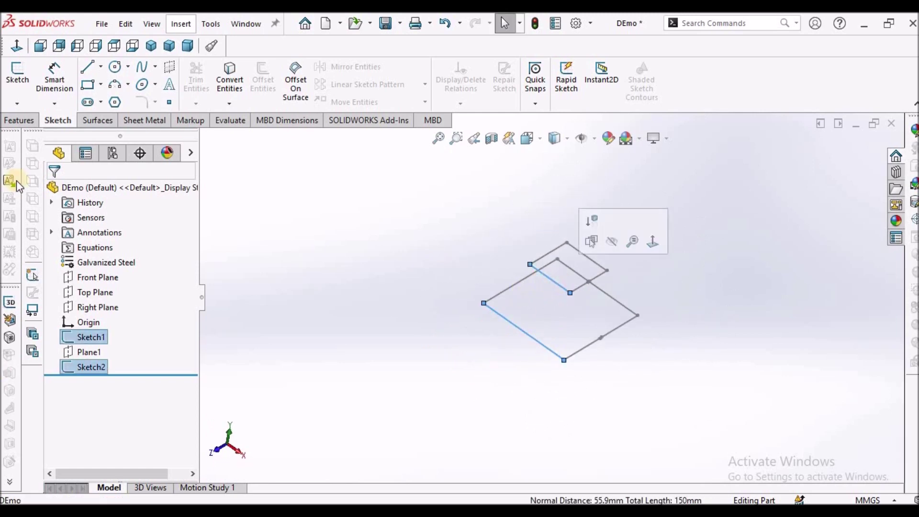
{"action": "left_click", "coordinate": [139, 122]}
{"action": "left_click", "coordinate": [114, 76]}
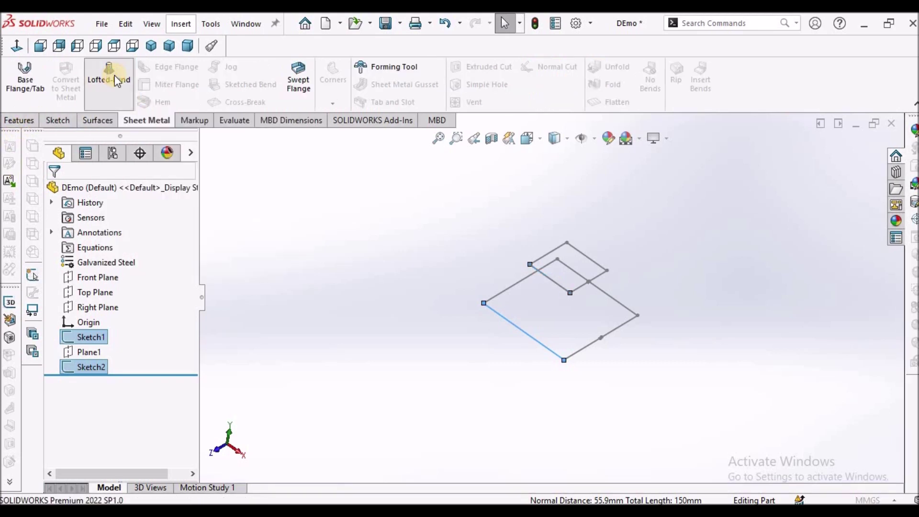
Examine the lofted bend preview around the slit between the two construction circles
{"action": "scroll", "coordinate": [620, 318], "scroll_direction": "down", "scroll_amount": 6}
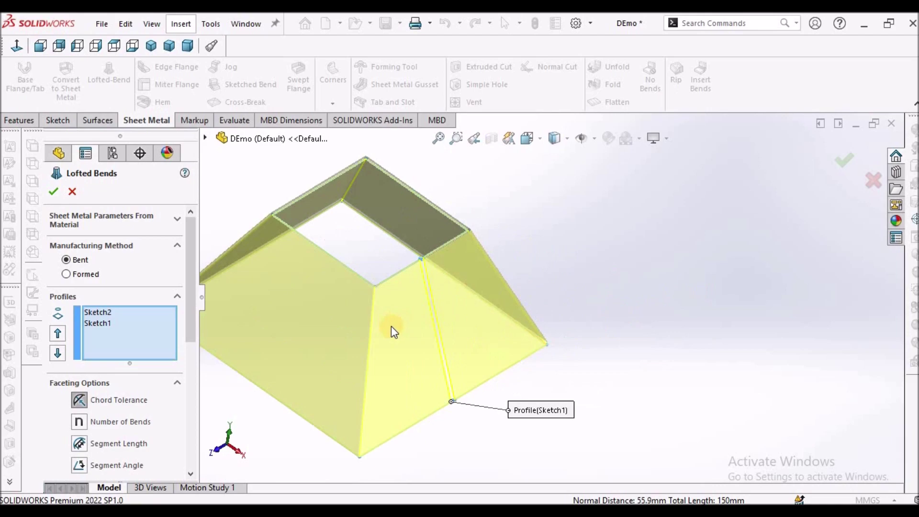
{"action": "scroll", "coordinate": [408, 292], "scroll_direction": "up", "scroll_amount": 2}
{"action": "middle_click_drag", "start_coordinate": [408, 293], "coordinate": [447, 283]}
{"action": "scroll", "coordinate": [447, 283], "scroll_direction": "down", "scroll_amount": 6}
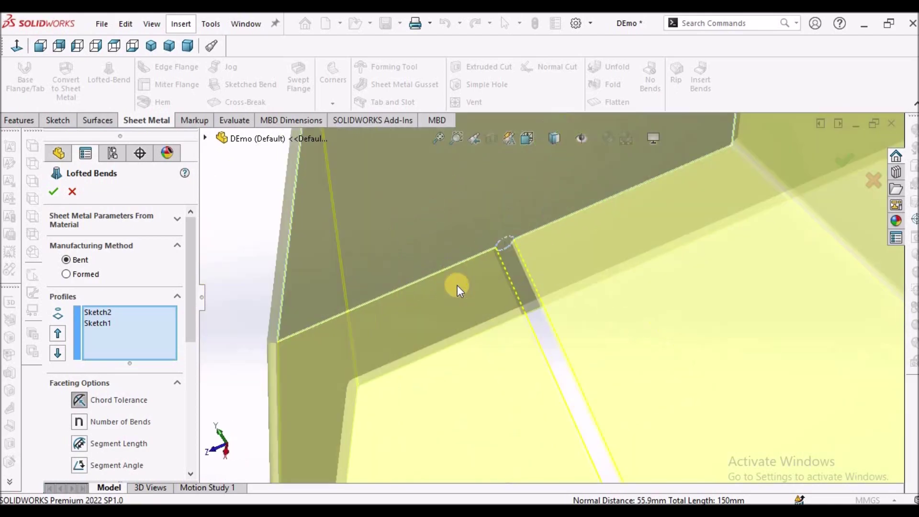
{"action": "scroll", "coordinate": [589, 348], "scroll_direction": "up", "scroll_amount": 5}
{"action": "scroll", "coordinate": [566, 308], "scroll_direction": "down", "scroll_amount": 6}
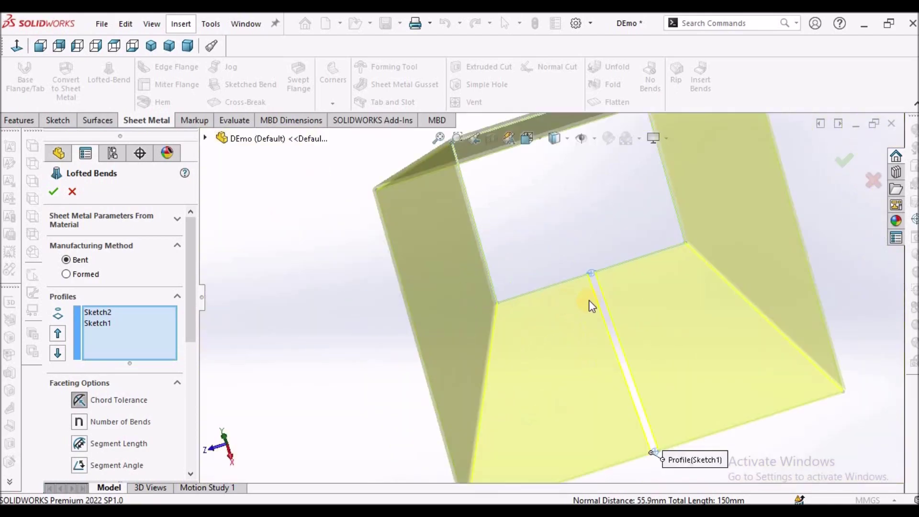
{"action": "scroll", "coordinate": [615, 316], "scroll_direction": "down", "scroll_amount": 4}
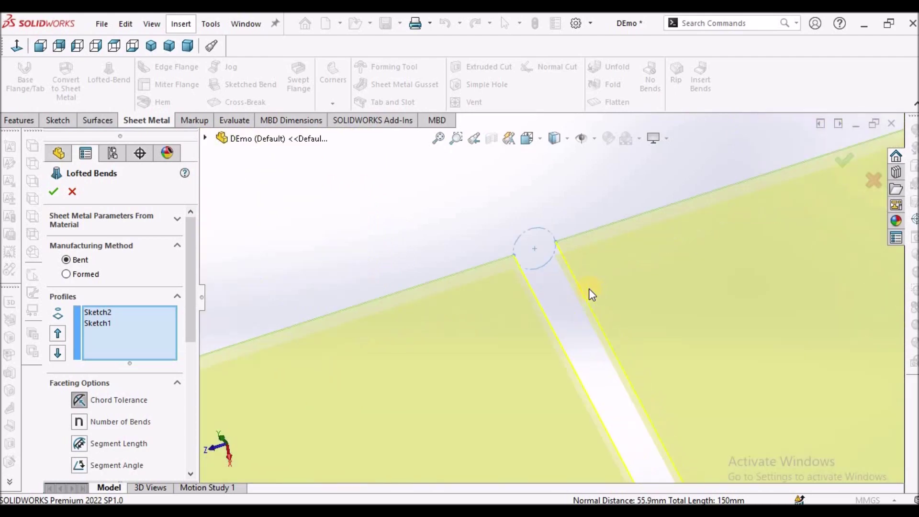
{"action": "scroll", "coordinate": [584, 294], "scroll_direction": "up", "scroll_amount": 5}
{"action": "middle_click_drag", "start_coordinate": [578, 322], "coordinate": [607, 266]}
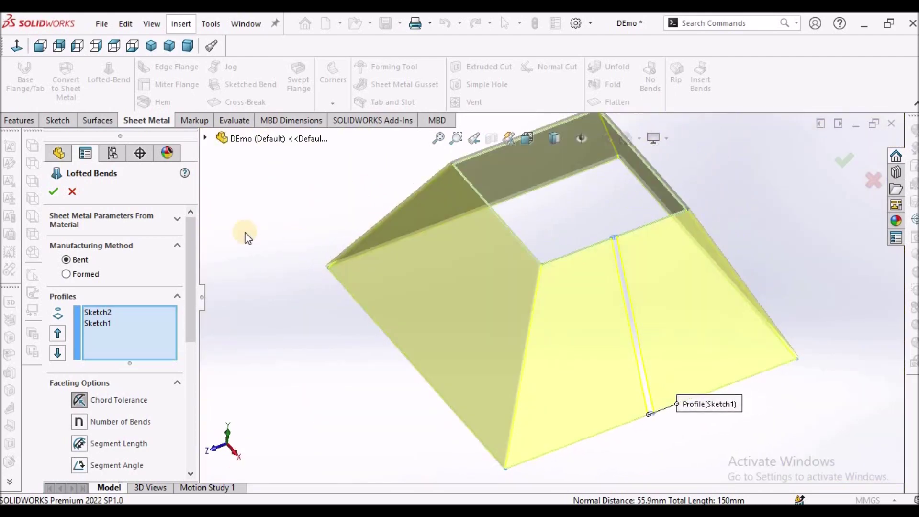
Create the lofted bend with 1 mm thickness, 1 mm bend radius and a K-factor of 0.45
{"action": "left_click_drag", "start_coordinate": [189, 306], "coordinate": [185, 424]}
{"action": "left_click", "coordinate": [90, 334]}
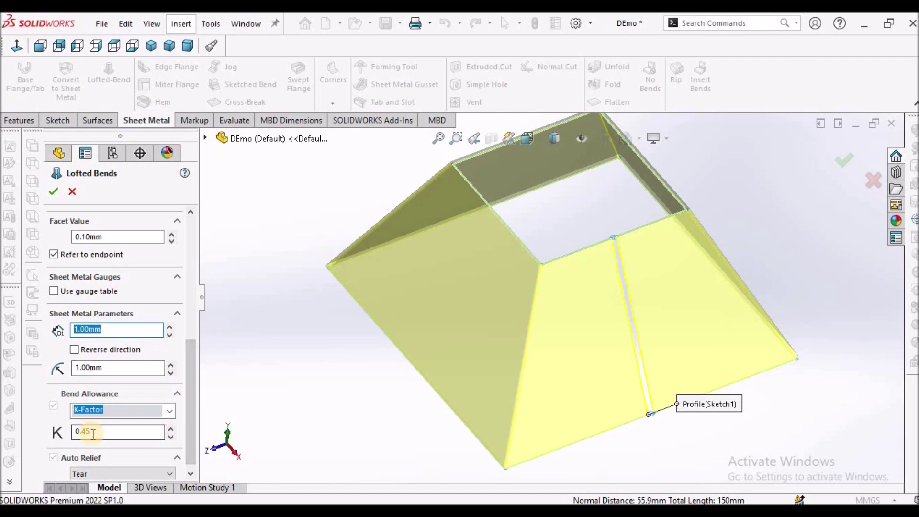
{"action": "left_click_drag", "start_coordinate": [188, 406], "coordinate": [191, 317]}
{"action": "left_click", "coordinate": [52, 188]}
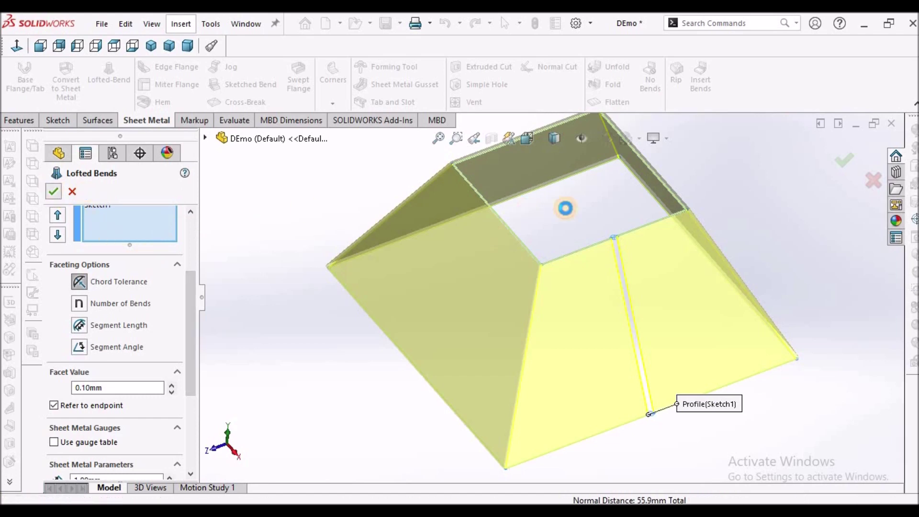
{"action": "left_click", "coordinate": [280, 297]}
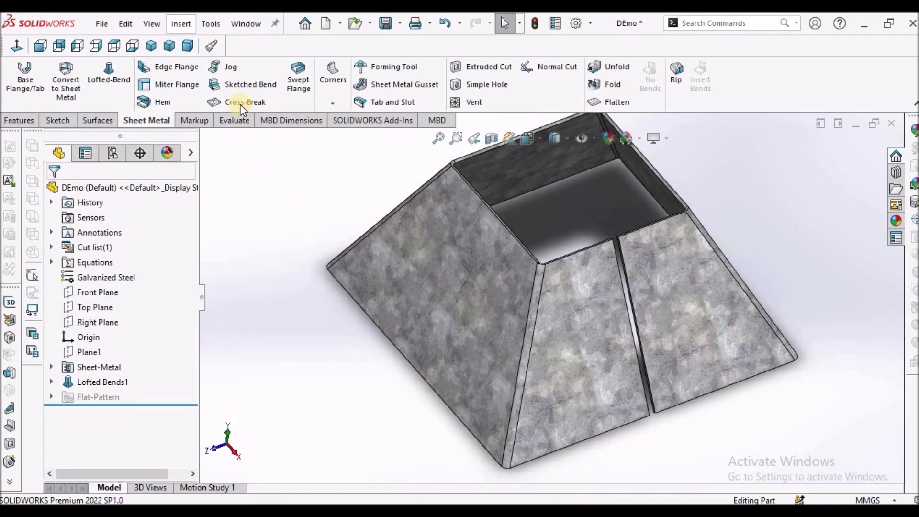
Flatten the sheet metal pyramid and view the flat pattern's face straight on
{"action": "left_click", "coordinate": [152, 44]}
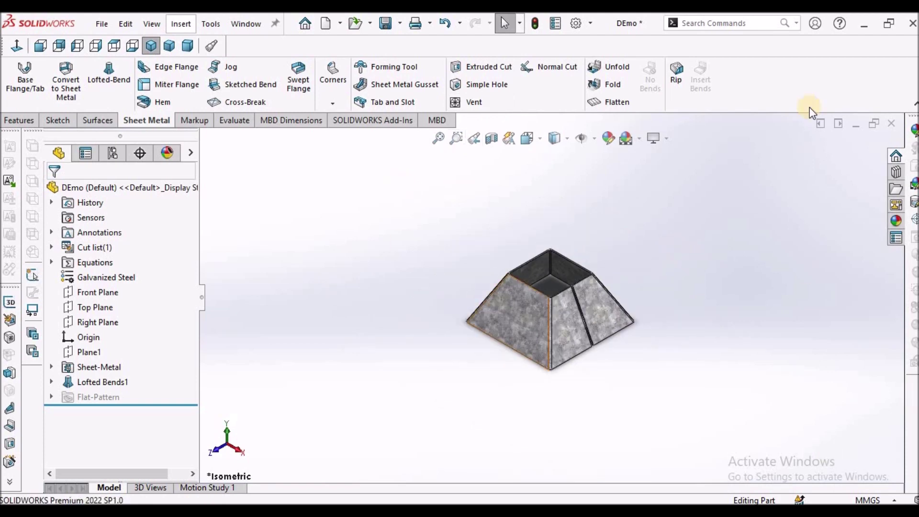
{"action": "left_click", "coordinate": [618, 103]}
{"action": "left_click", "coordinate": [484, 247]}
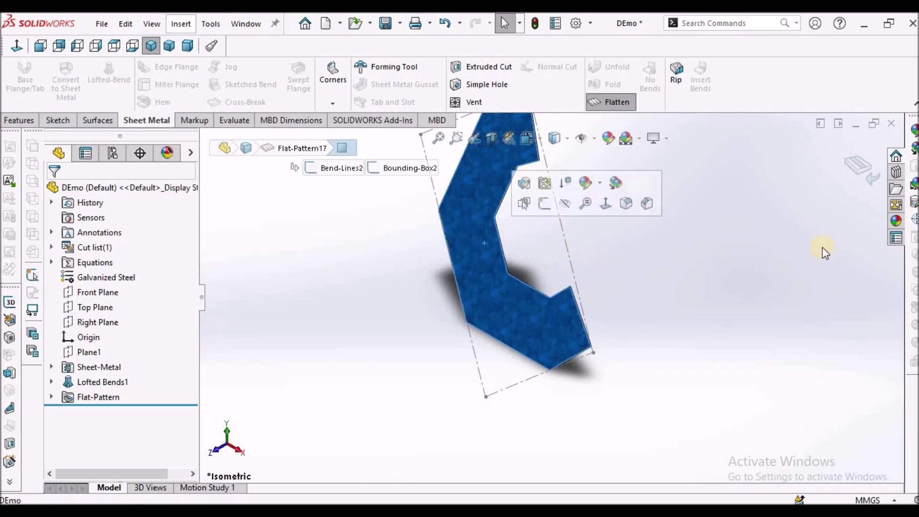
{"action": "left_click", "coordinate": [590, 201]}
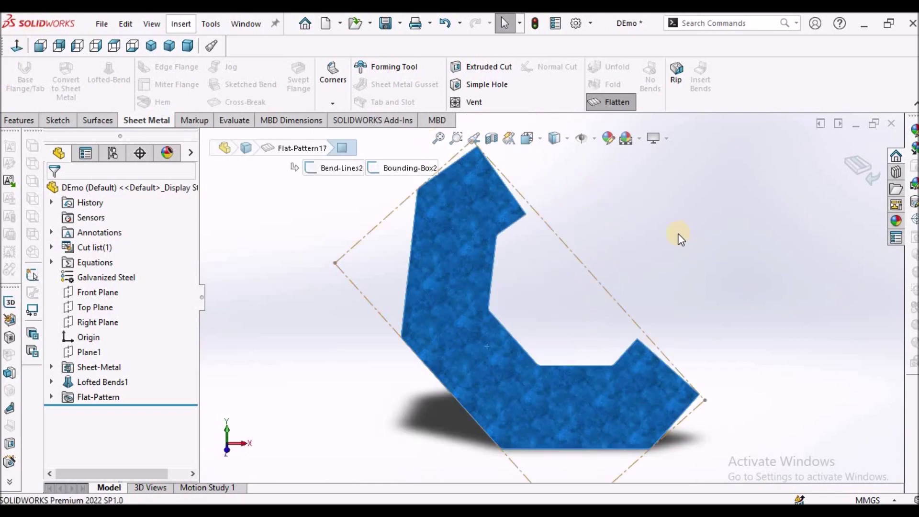
{"action": "left_click", "coordinate": [679, 232]}
{"action": "scroll", "coordinate": [565, 278], "scroll_direction": "up", "scroll_amount": 3}
{"action": "left_click", "coordinate": [513, 355]}
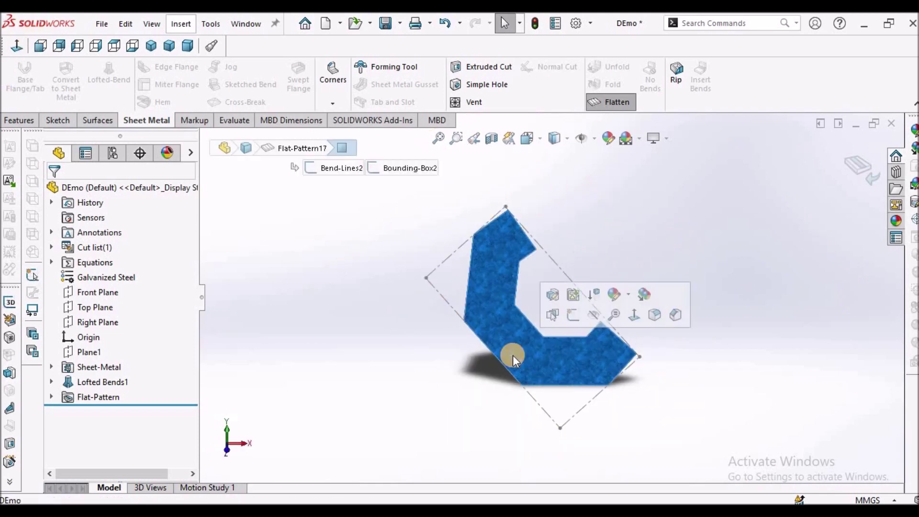
{"action": "left_click", "coordinate": [633, 167]}
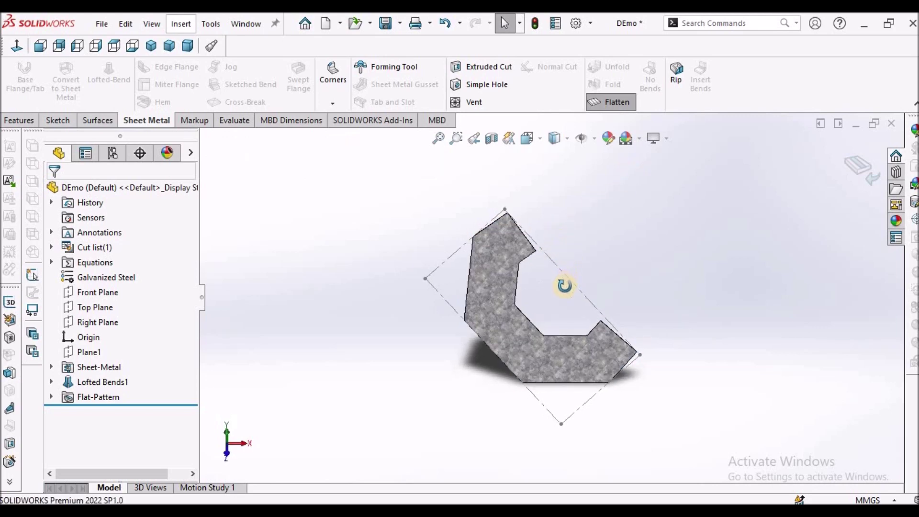
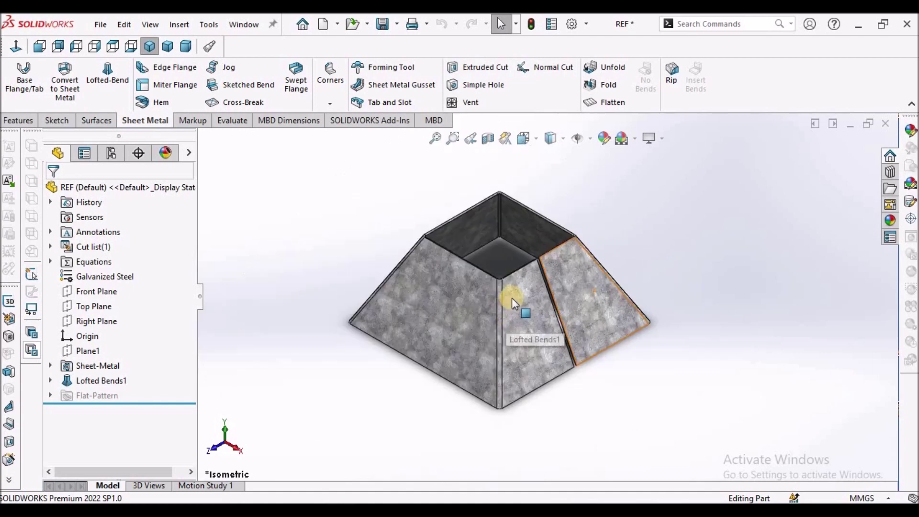
Switch to the DEmo part and inspect the rounded-corner pyramid in a dimetric view
{"action": "left_click", "coordinate": [244, 29]}
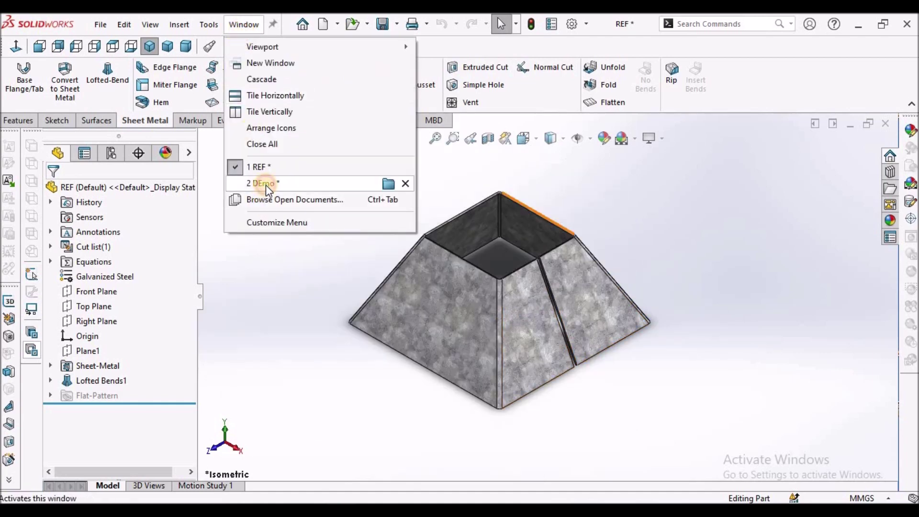
{"action": "left_click", "coordinate": [266, 185]}
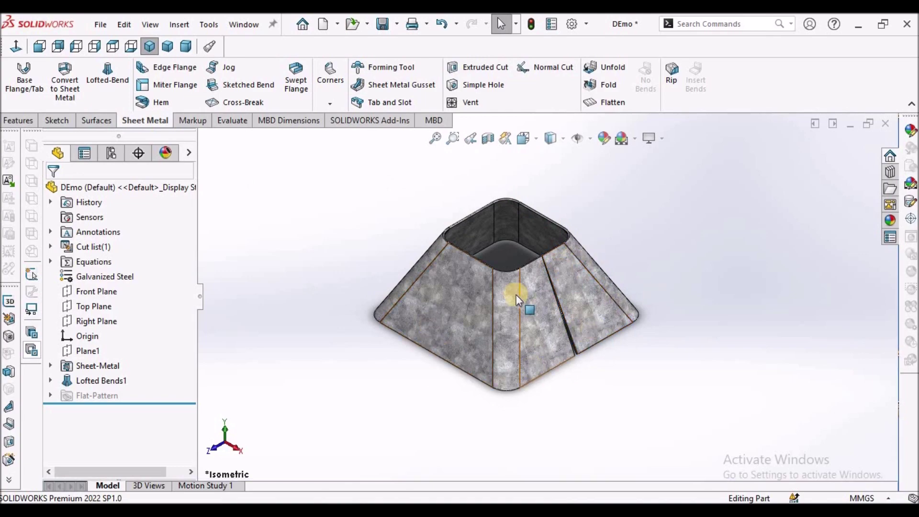
{"action": "middle_click_drag", "start_coordinate": [513, 304], "coordinate": [487, 294]}
{"action": "key", "text": "ctrl+7"}
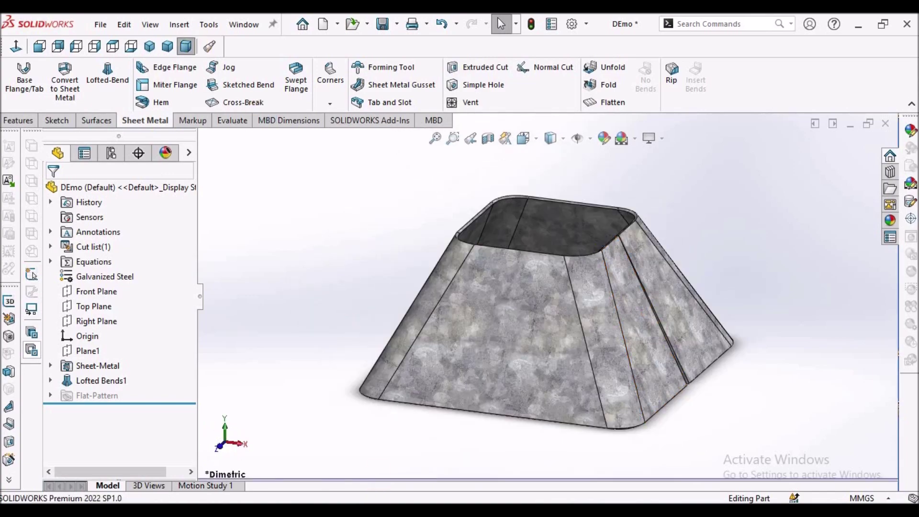
{"action": "mouse_move", "coordinate": [375, 512]}
{"action": "left_click", "coordinate": [446, 477]}
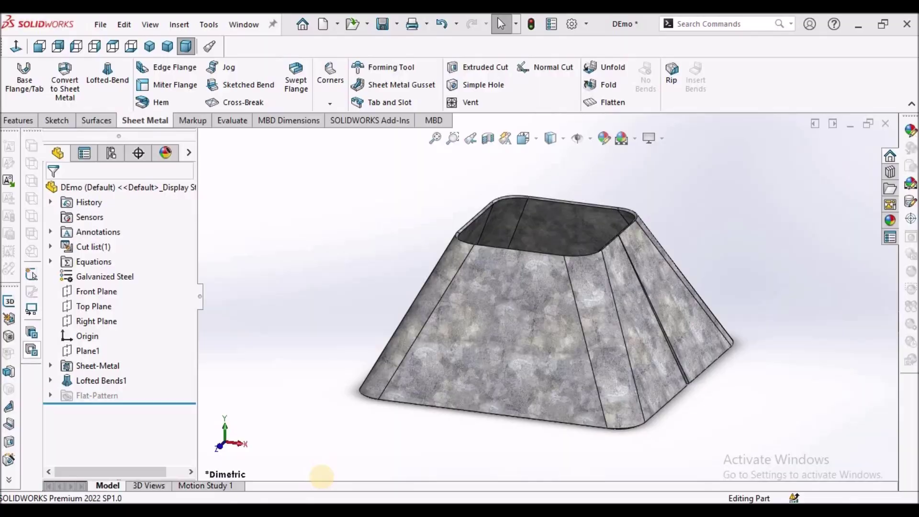
Switch to the REF part and open the lofted bend's upper square profile sketch for editing
{"action": "left_click", "coordinate": [263, 460]}
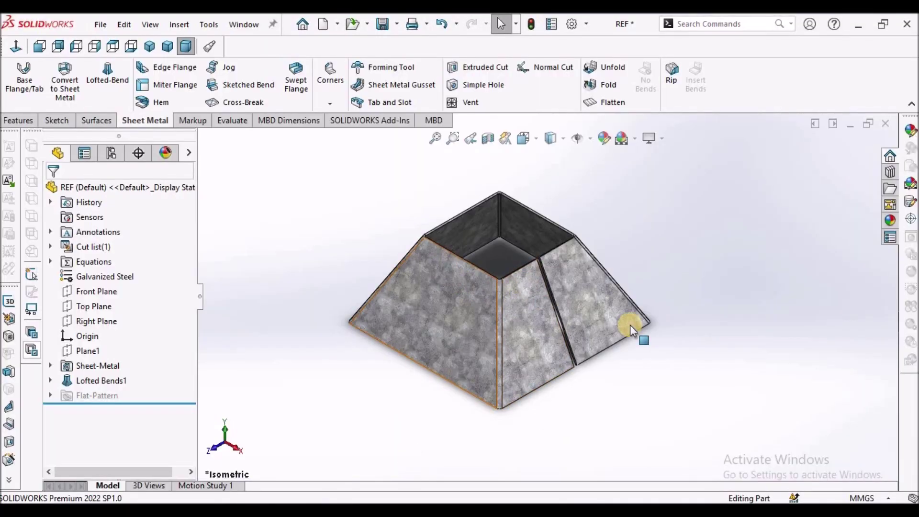
{"action": "key", "text": "ctrl+7"}
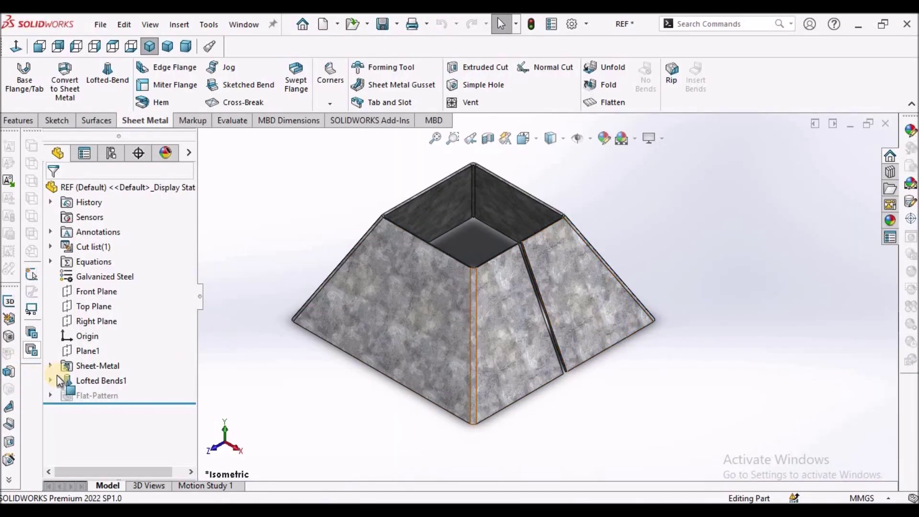
{"action": "left_click", "coordinate": [50, 381]}
{"action": "right_click", "coordinate": [108, 385]}
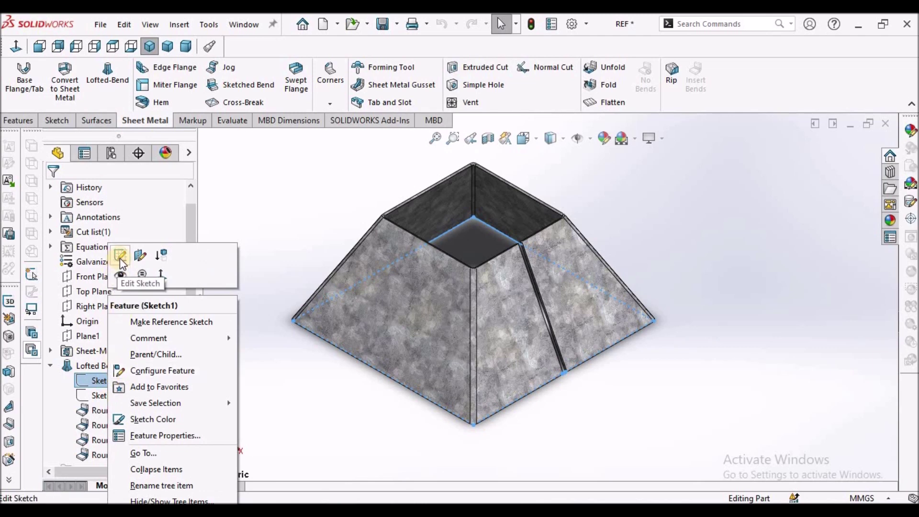
{"action": "left_click", "coordinate": [99, 397]}
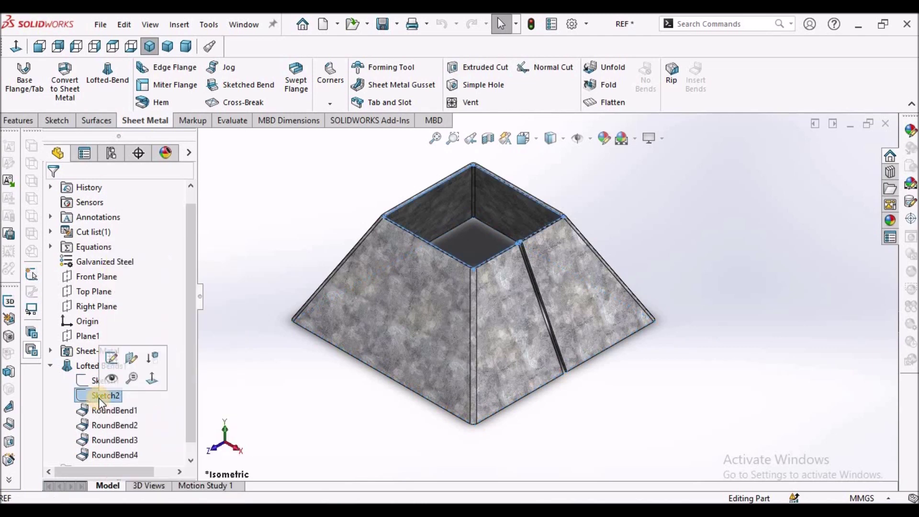
{"action": "left_click", "coordinate": [113, 358]}
{"action": "scroll", "coordinate": [549, 334], "scroll_direction": "down", "scroll_amount": 5}
{"action": "scroll", "coordinate": [669, 279], "scroll_direction": "down", "scroll_amount": 3}
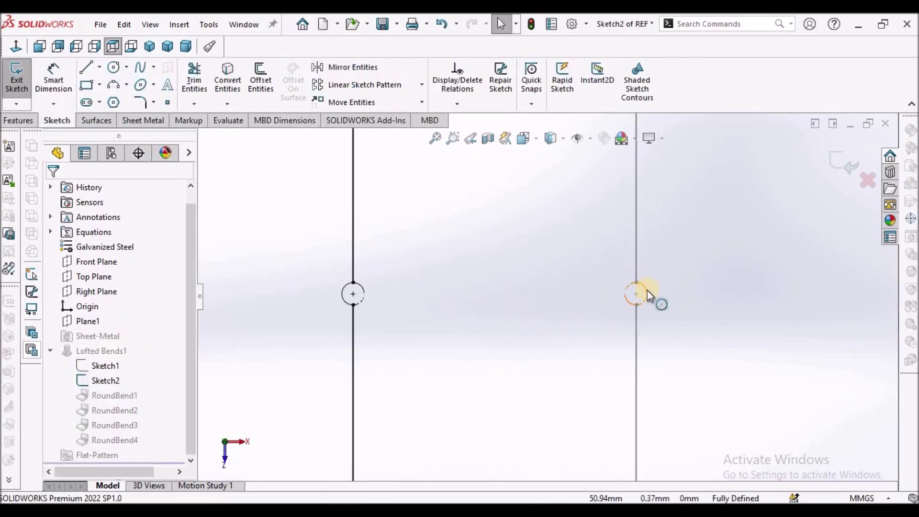
Delete the equal-radius relation linking the upper square's construction circle to the base square's circle
{"action": "left_click", "coordinate": [647, 291]}
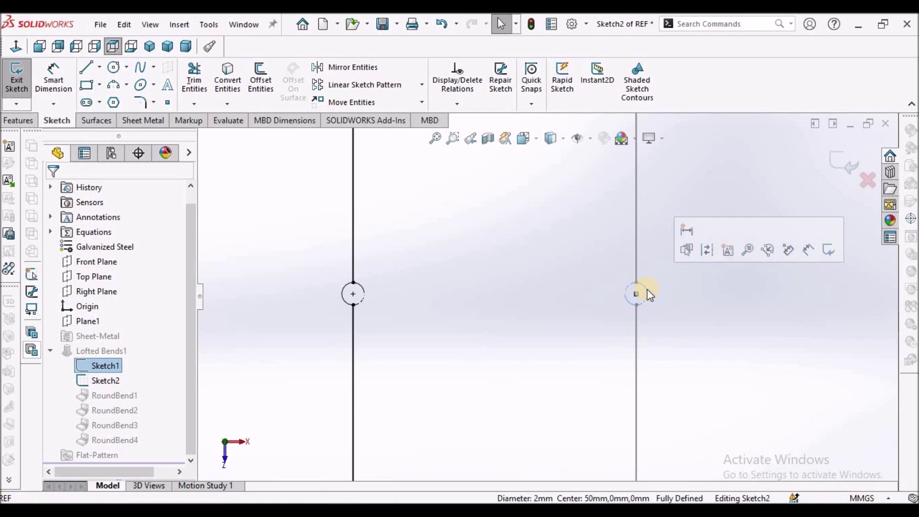
{"action": "left_click", "coordinate": [363, 290]}
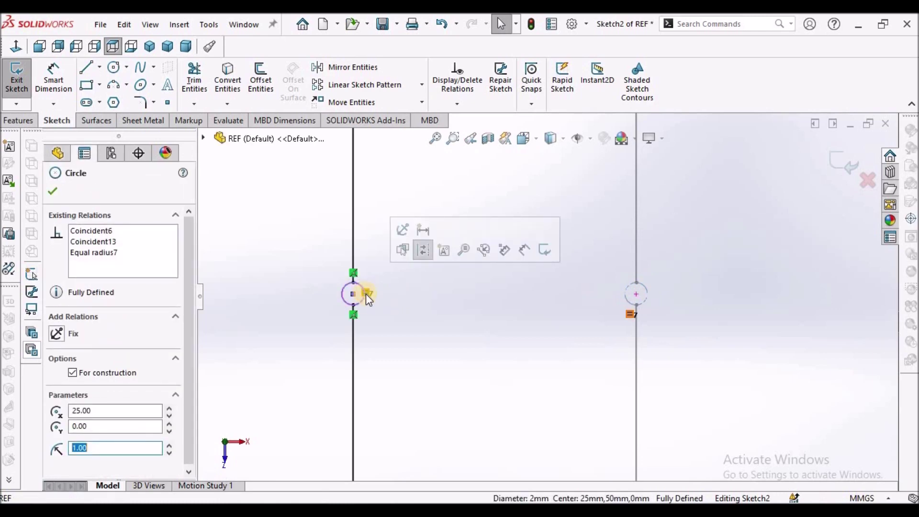
{"action": "key", "text": "Escape"}
{"action": "left_click", "coordinate": [366, 294]}
{"action": "key", "text": "Delete"}
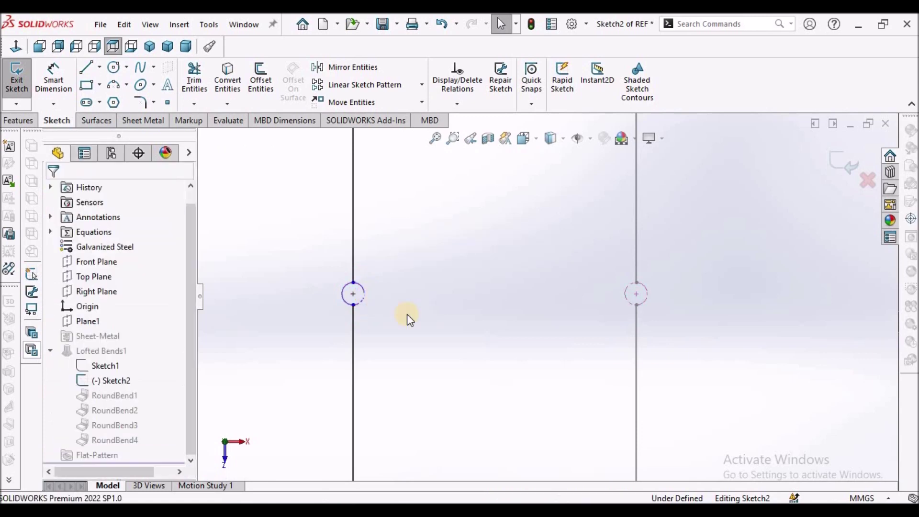
Dimension the upper square's construction circle to a 6 mm diameter and rebuild the lofted bend
{"action": "key", "text": "z"}
{"action": "scroll", "coordinate": [338, 319], "scroll_direction": "down", "scroll_amount": 3}
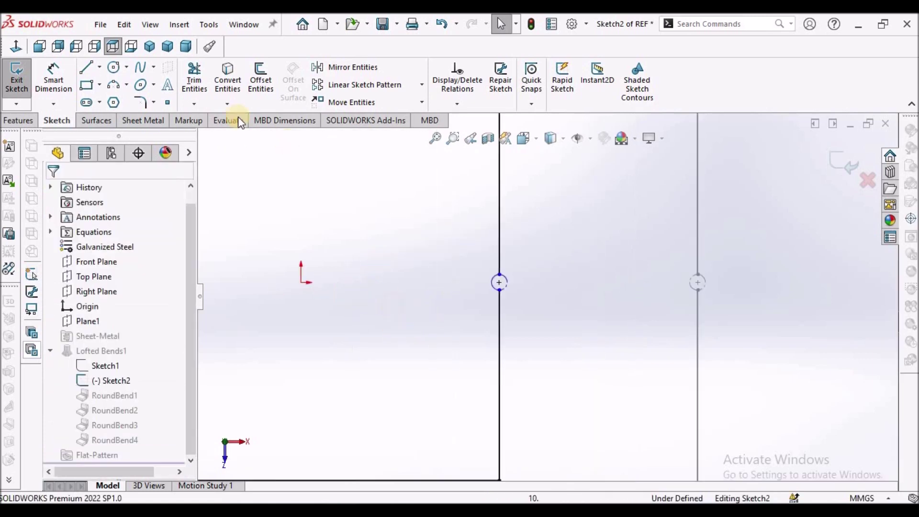
{"action": "left_click", "coordinate": [55, 82]}
{"action": "left_click", "coordinate": [490, 286]}
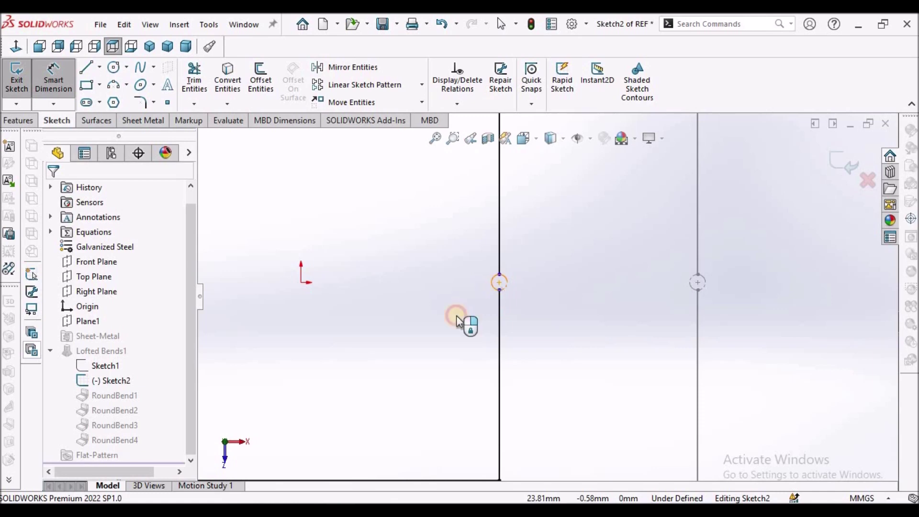
{"action": "left_click", "coordinate": [454, 318]}
{"action": "type", "text": "6"}
{"action": "key", "text": "Return"}
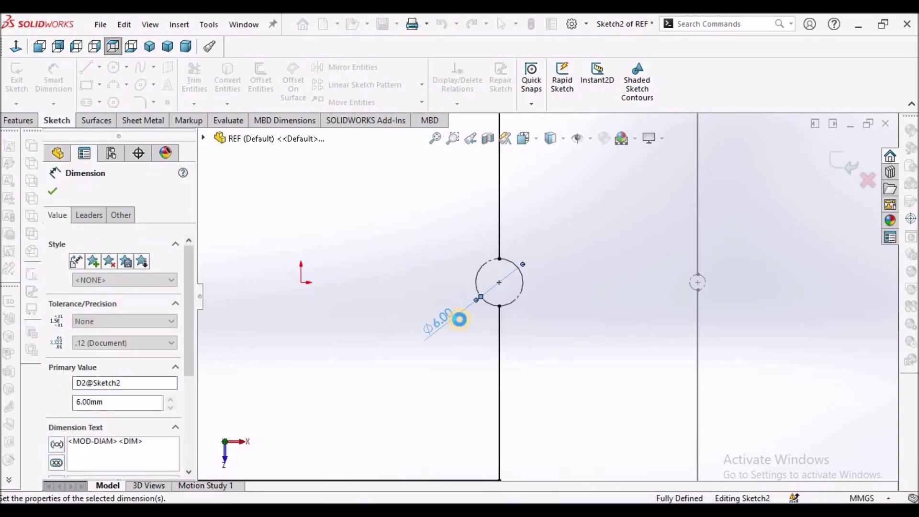
{"action": "left_click", "coordinate": [838, 161]}
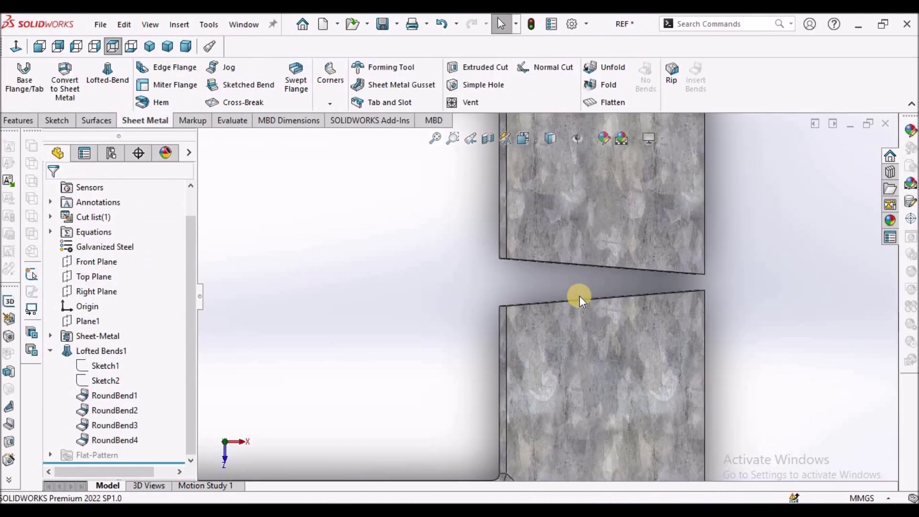
{"action": "middle_click_drag", "start_coordinate": [582, 301], "coordinate": [544, 386]}
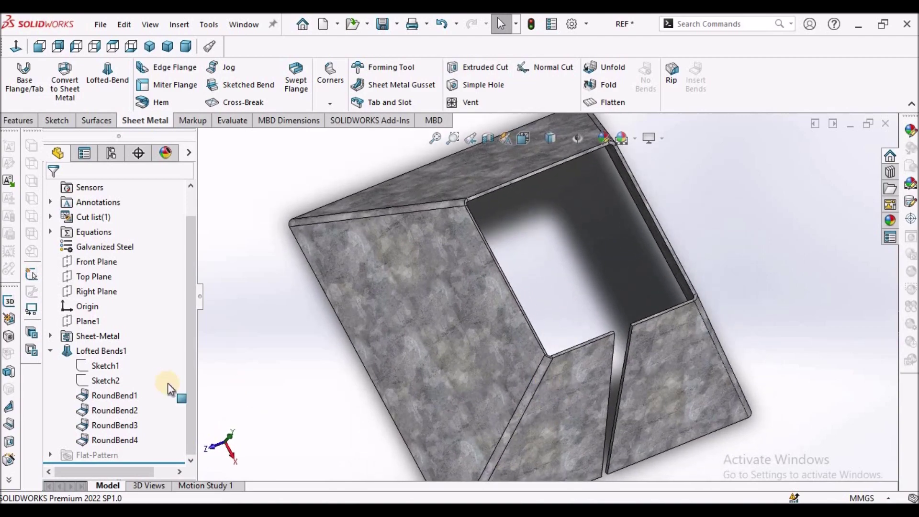
Open the base square's profile sketch, check its construction circle's diameter dimension, and exit the sketch
{"action": "right_click", "coordinate": [111, 368]}
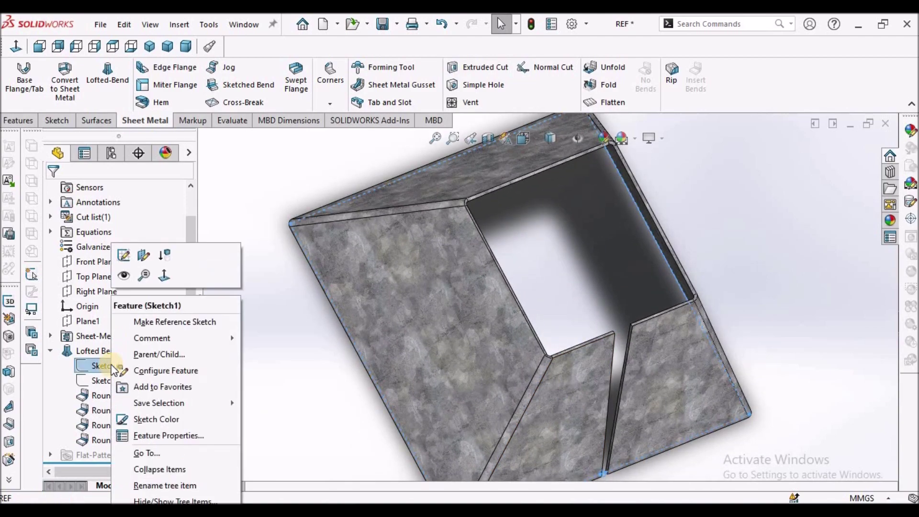
{"action": "left_click", "coordinate": [124, 256]}
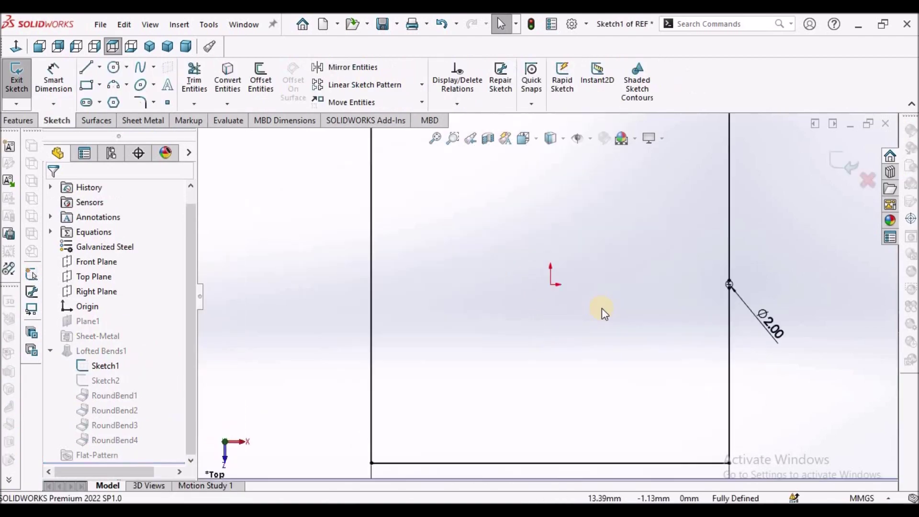
{"action": "left_click", "coordinate": [780, 325]}
{"action": "scroll", "coordinate": [772, 365], "scroll_direction": "down", "scroll_amount": 3}
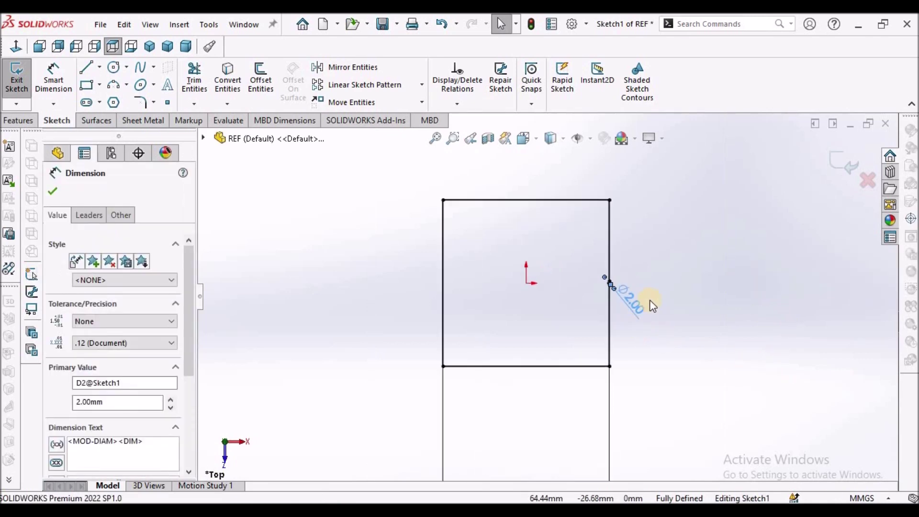
{"action": "left_click", "coordinate": [844, 161]}
Set the upper square's construction circle diameter to 0.1 mm and rebuild the lofted bend
{"action": "left_click", "coordinate": [105, 380]}
{"action": "left_click", "coordinate": [112, 336]}
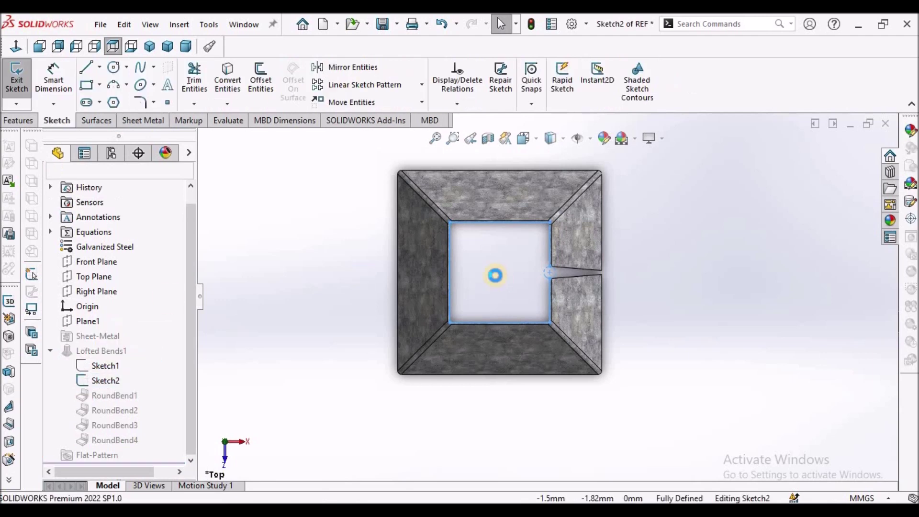
{"action": "double_click", "coordinate": [519, 288]}
{"action": "type", "text": ".1"}
{"action": "key", "text": "Return"}
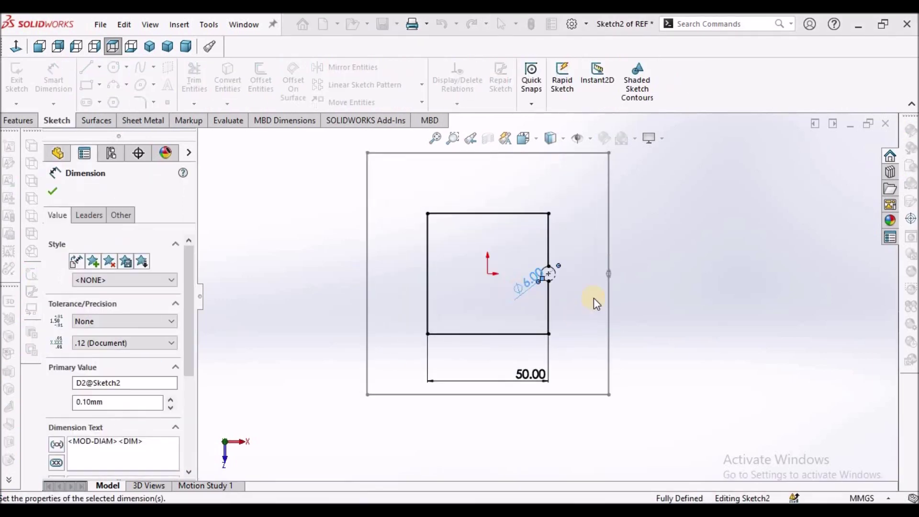
{"action": "left_click", "coordinate": [648, 239]}
{"action": "scroll", "coordinate": [558, 297], "scroll_direction": "down", "scroll_amount": 5}
{"action": "scroll", "coordinate": [527, 263], "scroll_direction": "down", "scroll_amount": 3}
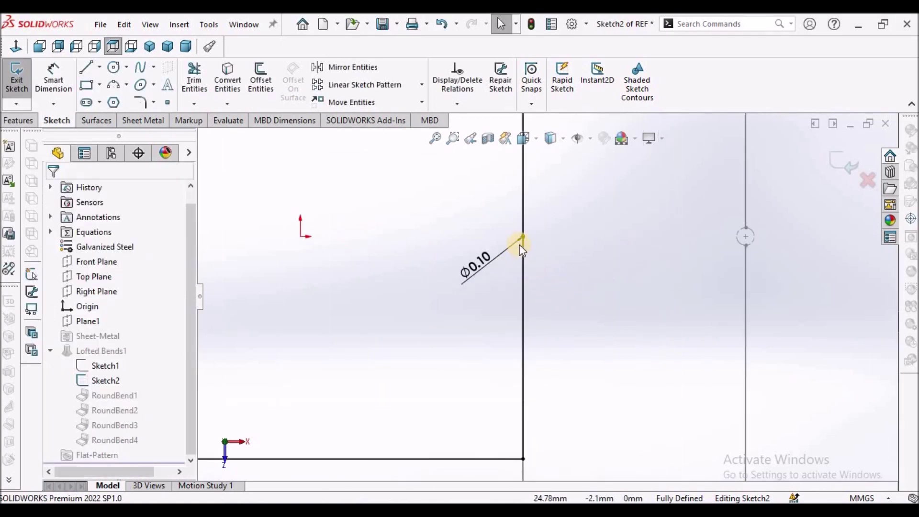
{"action": "scroll", "coordinate": [642, 240], "scroll_direction": "up", "scroll_amount": 5}
{"action": "left_click", "coordinate": [837, 166]}
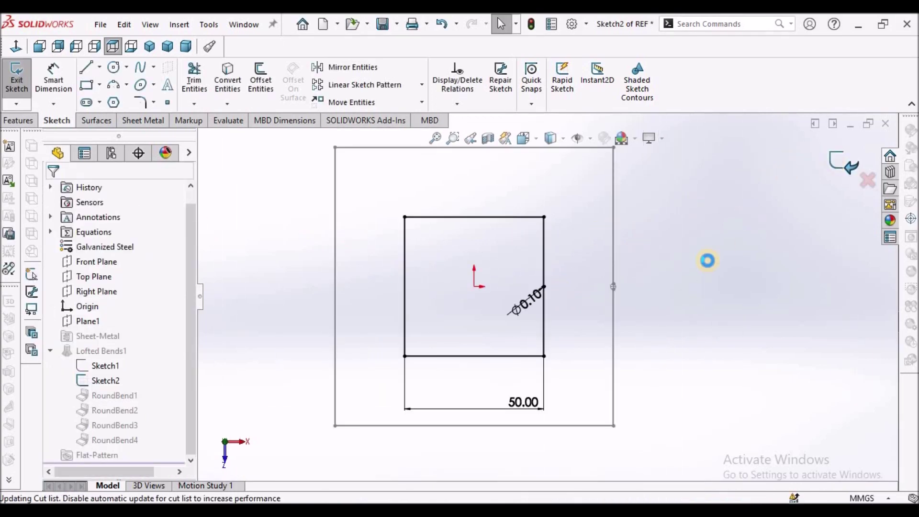
Set the sheet metal thickness of the pyramid to 2 mm
{"action": "left_click", "coordinate": [186, 47]}
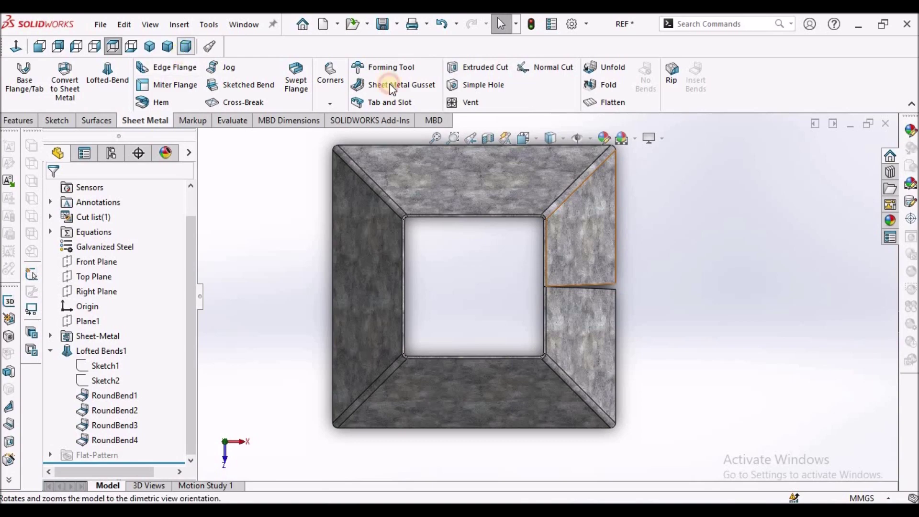
{"action": "scroll", "coordinate": [598, 244], "scroll_direction": "down", "scroll_amount": 3}
{"action": "middle_click_drag", "start_coordinate": [573, 248], "coordinate": [626, 331]}
{"action": "scroll", "coordinate": [627, 334], "scroll_direction": "up", "scroll_amount": 5}
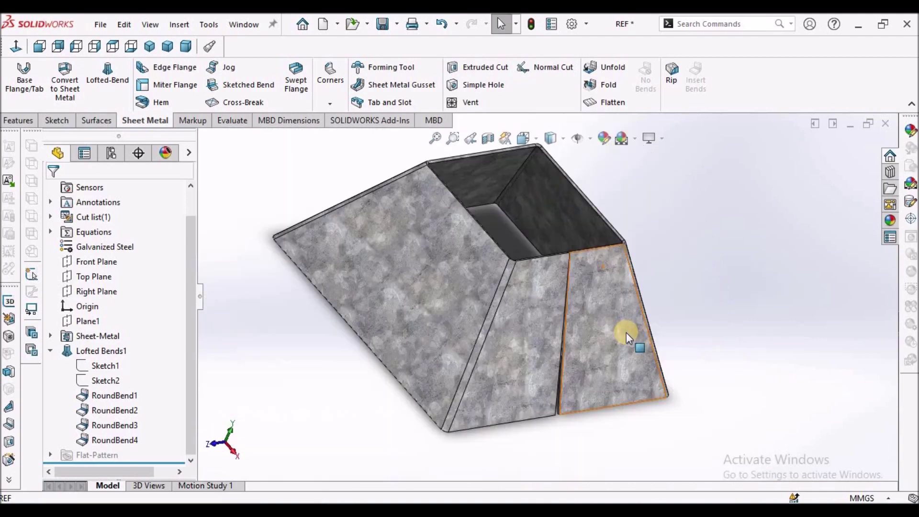
{"action": "right_click", "coordinate": [92, 335]}
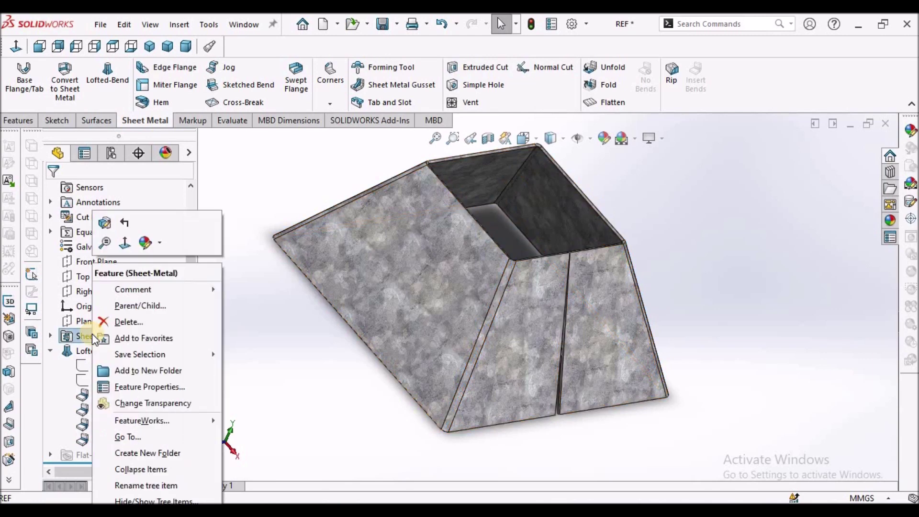
{"action": "left_click", "coordinate": [103, 224]}
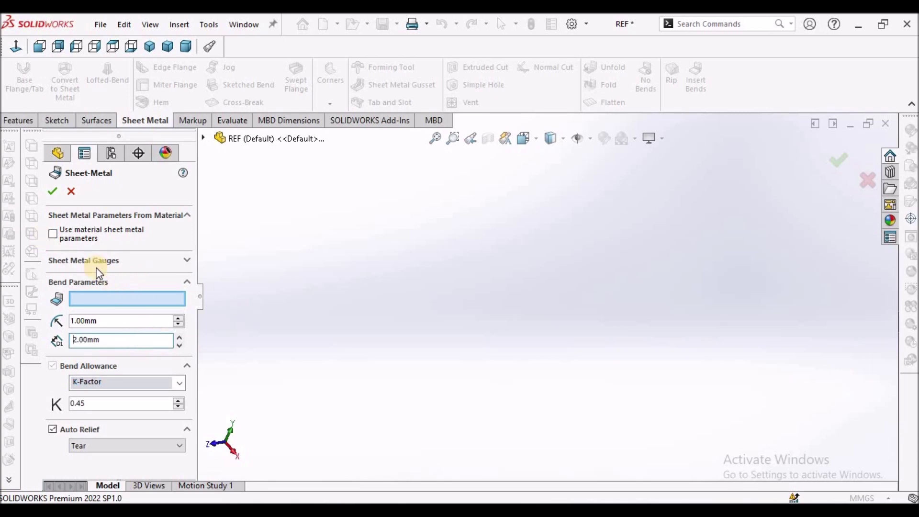
{"action": "left_click", "coordinate": [52, 190]}
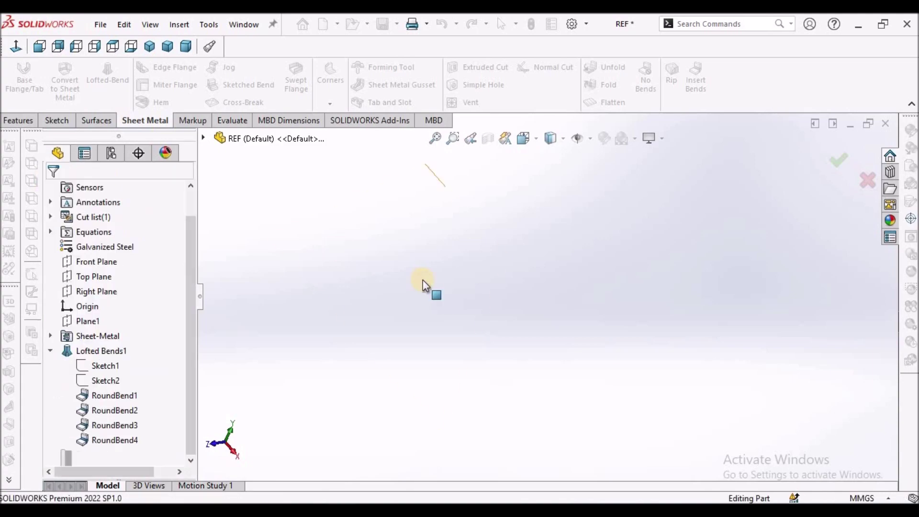
{"action": "scroll", "coordinate": [508, 261], "scroll_direction": "down", "scroll_amount": 5}
{"action": "middle_click_drag", "start_coordinate": [523, 290], "coordinate": [537, 275]}
{"action": "scroll", "coordinate": [537, 275], "scroll_direction": "up", "scroll_amount": 8}
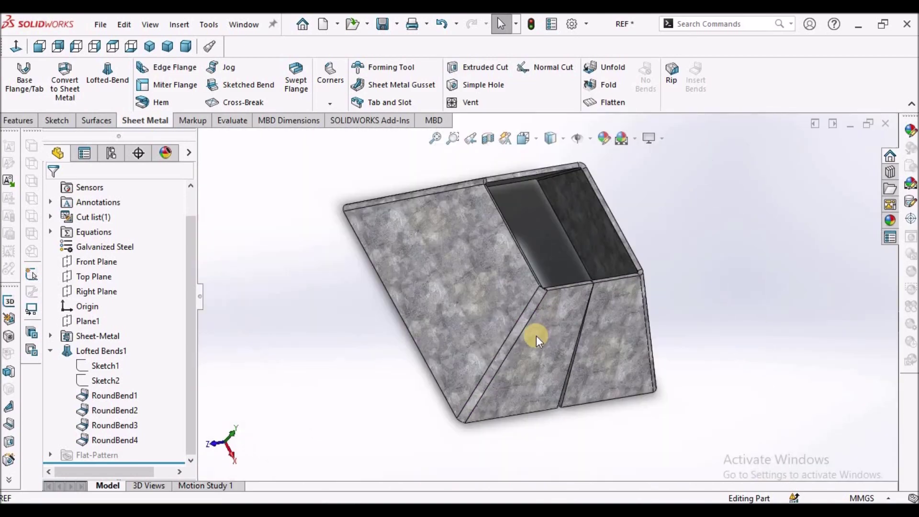
Set the sheet metal bend radius to 6 mm for the pyramid's corner bends
{"action": "scroll", "coordinate": [533, 299], "scroll_direction": "down", "scroll_amount": 3}
{"action": "left_click", "coordinate": [533, 296]}
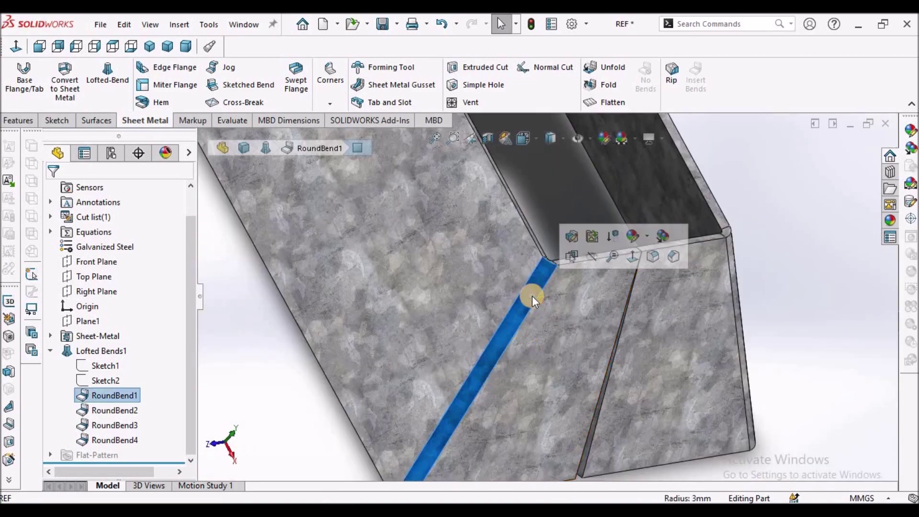
{"action": "right_click", "coordinate": [91, 336]}
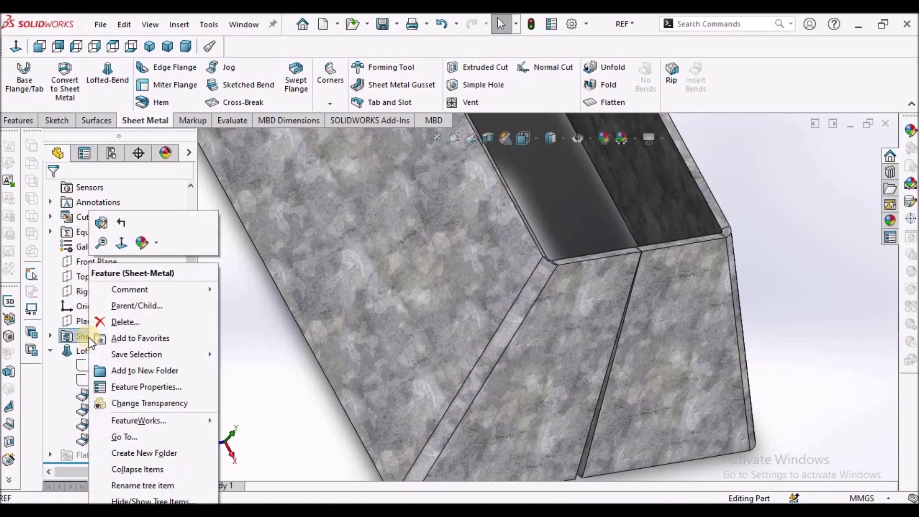
{"action": "left_click", "coordinate": [102, 223]}
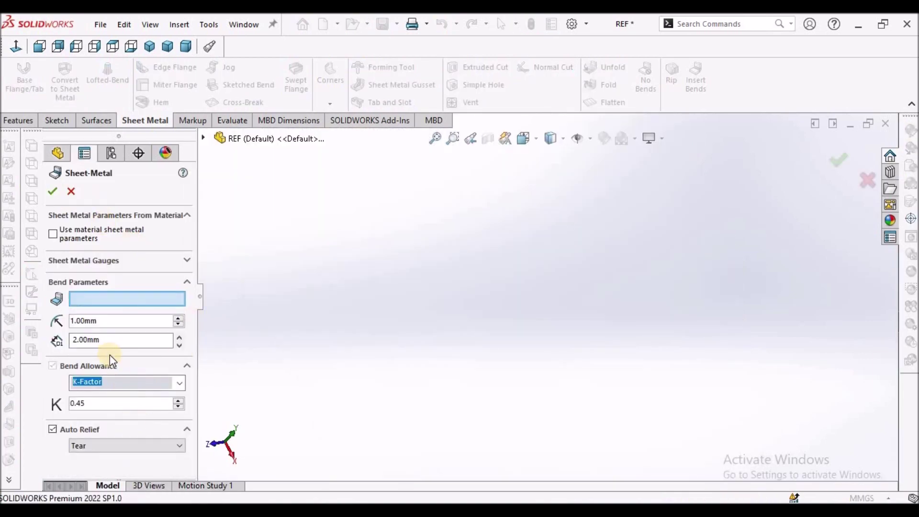
{"action": "double_click", "coordinate": [106, 324]}
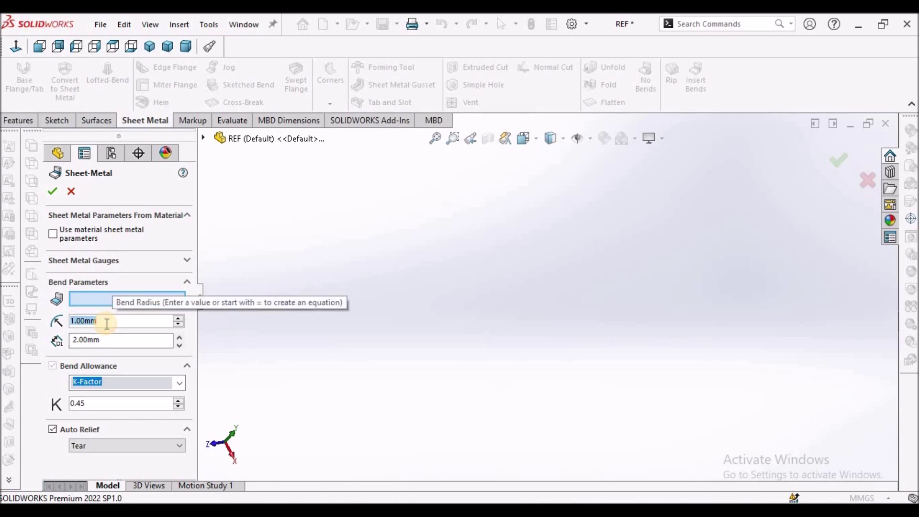
{"action": "type", "text": "6"}
{"action": "key", "text": "Return"}
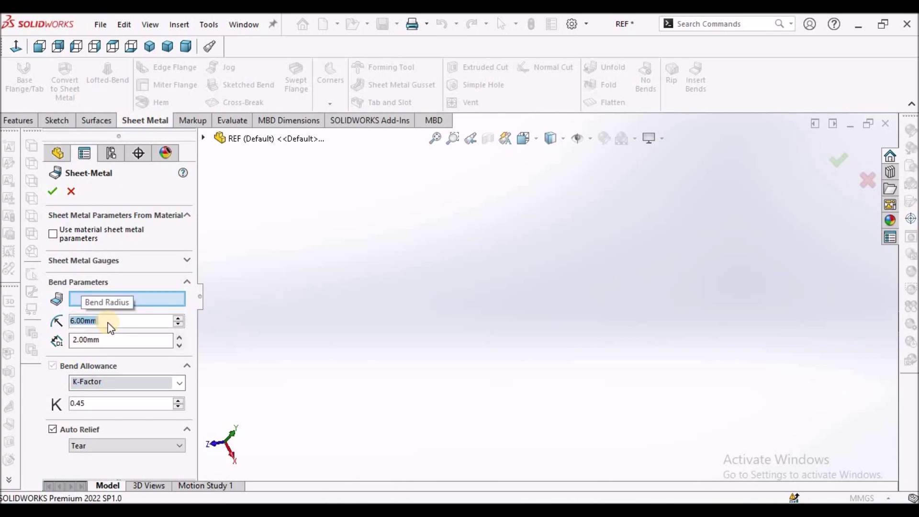
{"action": "left_click", "coordinate": [54, 191]}
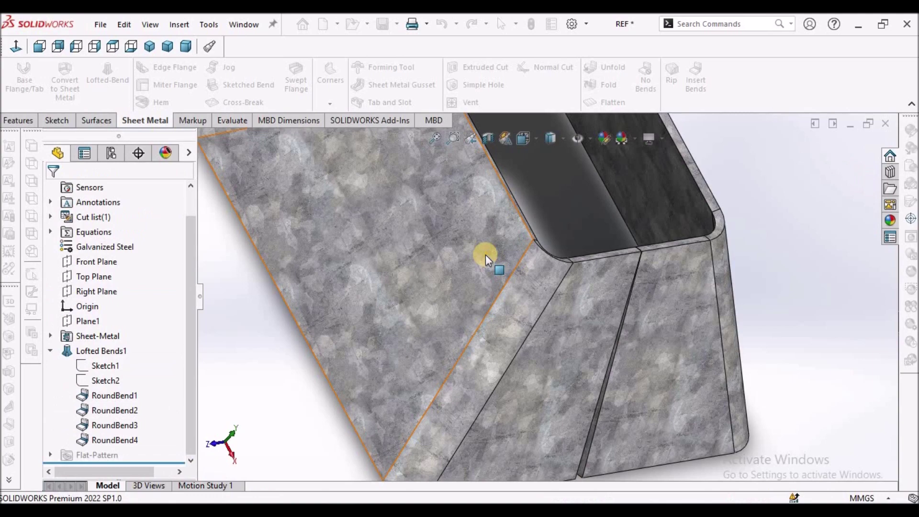
Inspect the pyramid's corner bends and tapered slit in a dimetric view
{"action": "scroll", "coordinate": [519, 300], "scroll_direction": "up", "scroll_amount": 3}
{"action": "mouse_move", "coordinate": [518, 301]}
{"action": "middle_mouse_down"}
{"action": "mouse_move", "coordinate": [501, 267]}
{"action": "mouse_move", "coordinate": [510, 285]}
{"action": "middle_mouse_up"}
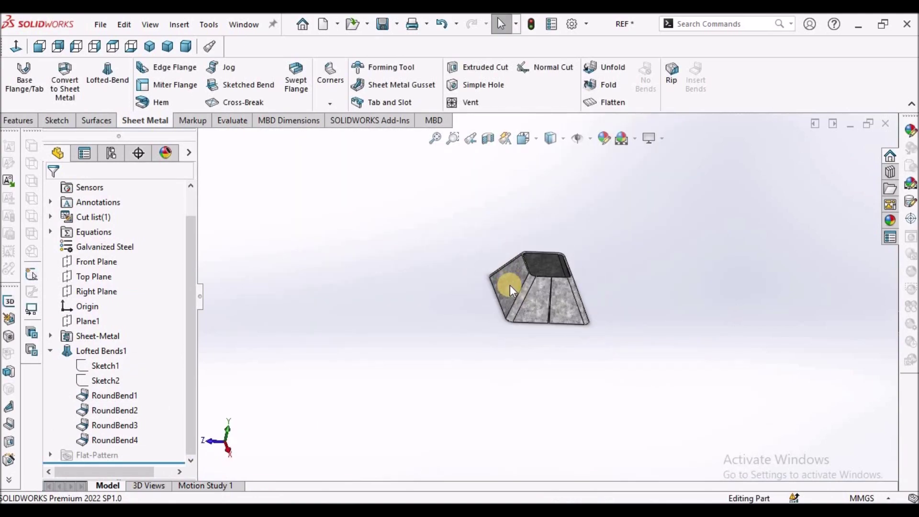
{"action": "scroll", "coordinate": [579, 294], "scroll_direction": "down", "scroll_amount": 5}
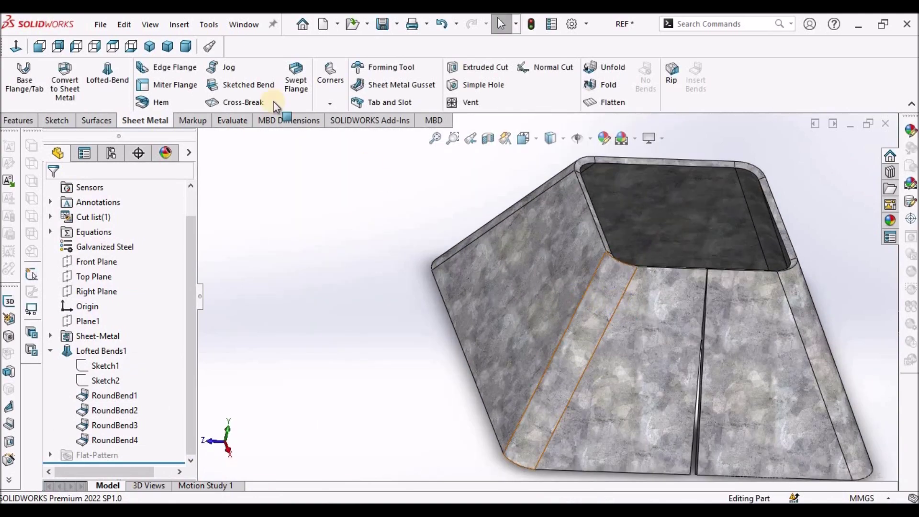
{"action": "left_click", "coordinate": [184, 46]}
{"action": "scroll", "coordinate": [615, 314], "scroll_direction": "down", "scroll_amount": 3}
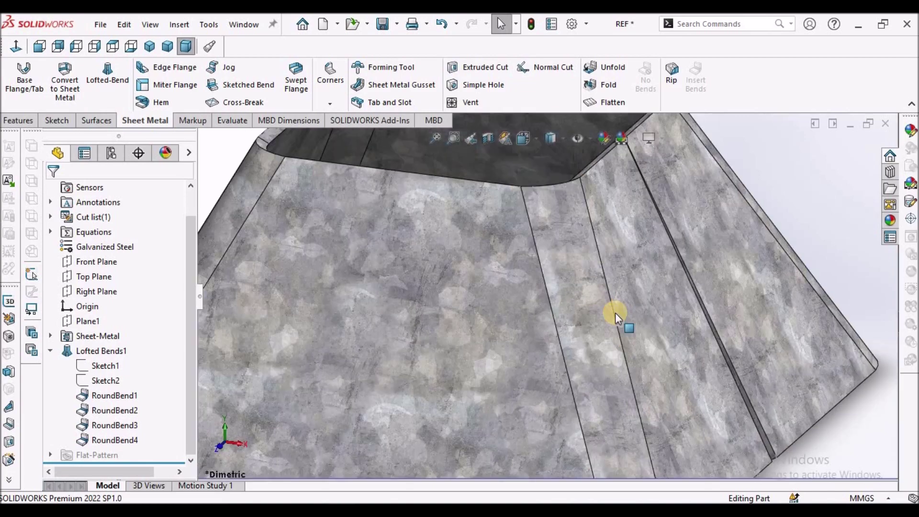
Review the truncated square pyramid comparison in Desc 2a.pdf in the PDF viewer and switch to the DEmo part in SOLIDWORKS
{"action": "mouse_move", "coordinate": [390, 498]}
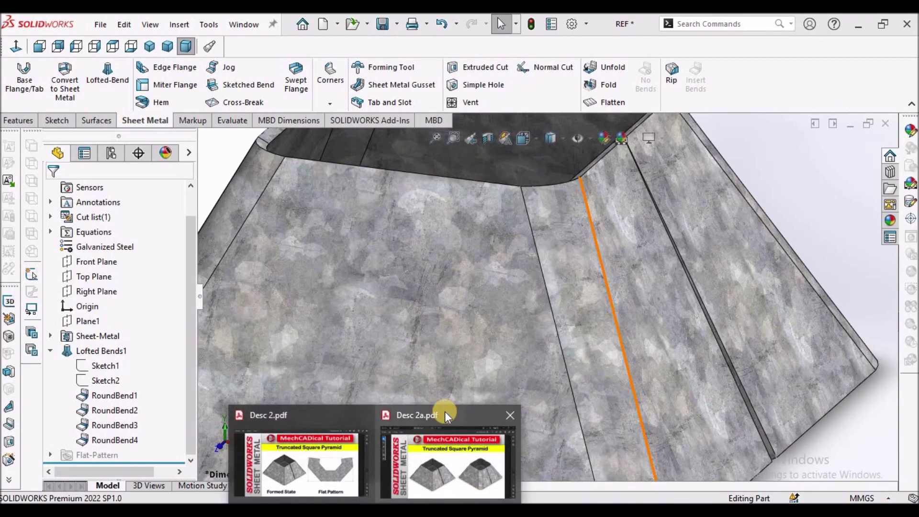
{"action": "left_click", "coordinate": [441, 417]}
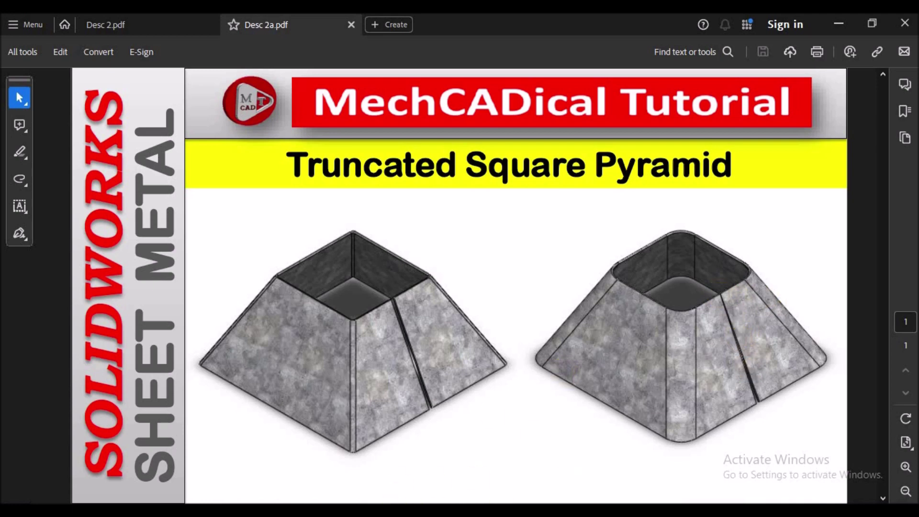
{"action": "left_click", "coordinate": [435, 449]}
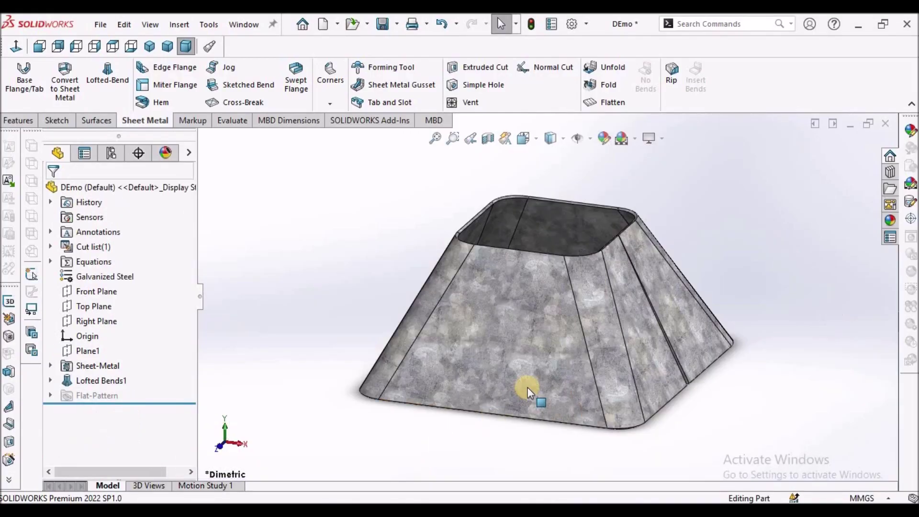
Edit the pyramid's lofted bend to override the default sheet metal parameters
{"action": "scroll", "coordinate": [528, 387], "scroll_direction": "up", "scroll_amount": 2}
{"action": "middle_click_drag", "start_coordinate": [580, 355], "coordinate": [701, 245]}
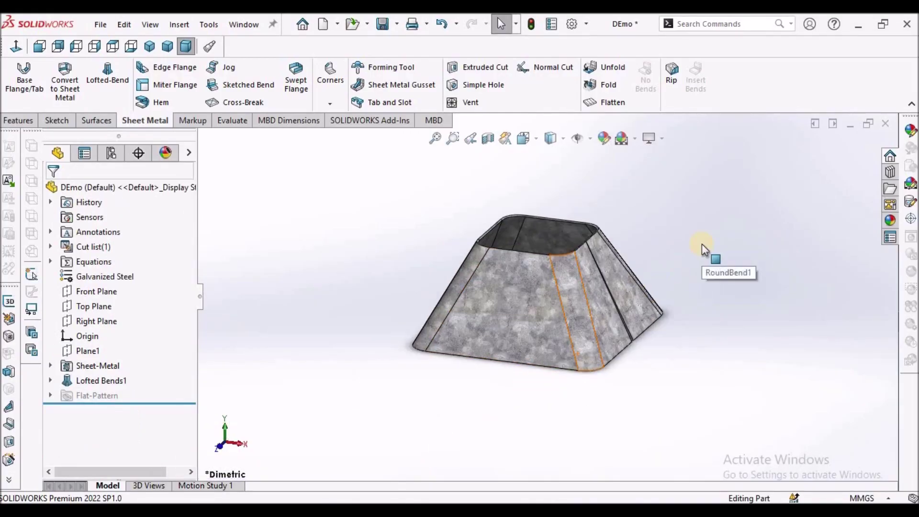
{"action": "right_click", "coordinate": [109, 383]}
{"action": "left_click", "coordinate": [124, 205]}
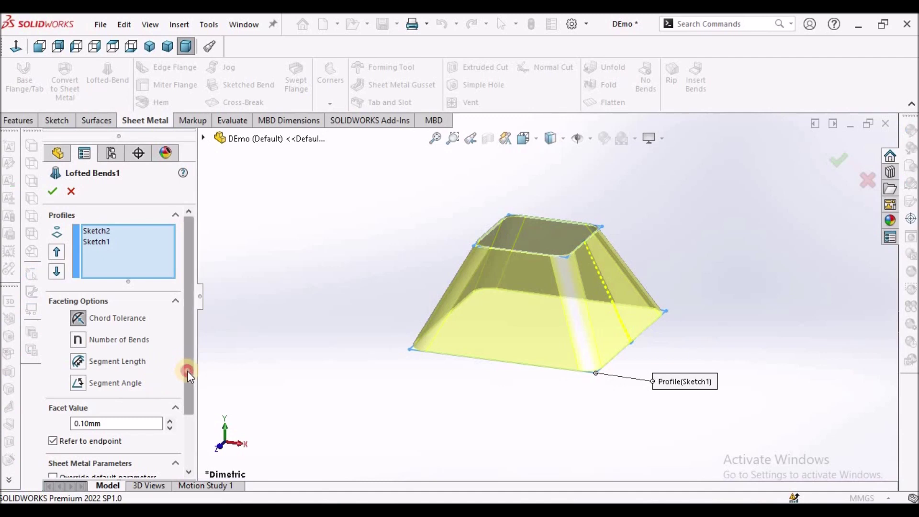
{"action": "left_click_drag", "start_coordinate": [188, 370], "coordinate": [194, 442]}
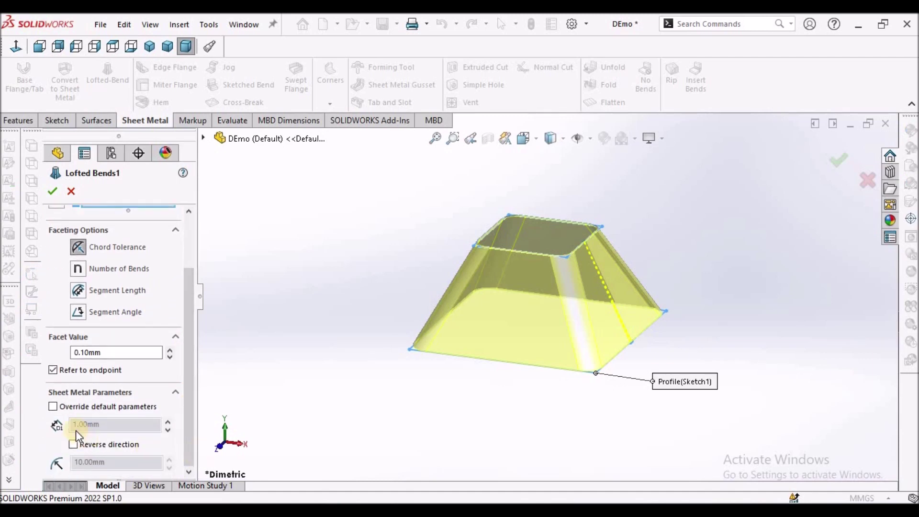
{"action": "left_click", "coordinate": [53, 406]}
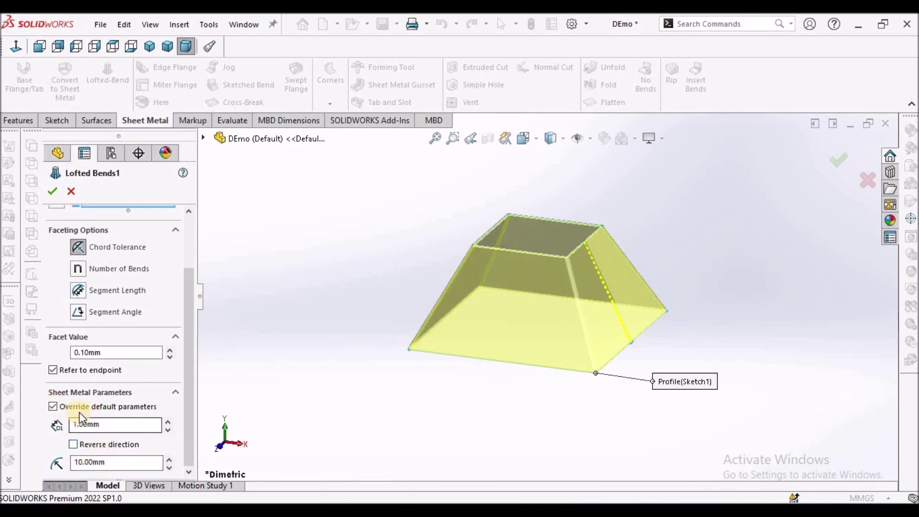
{"action": "scroll", "coordinate": [194, 287], "scroll_direction": "up", "scroll_amount": 3}
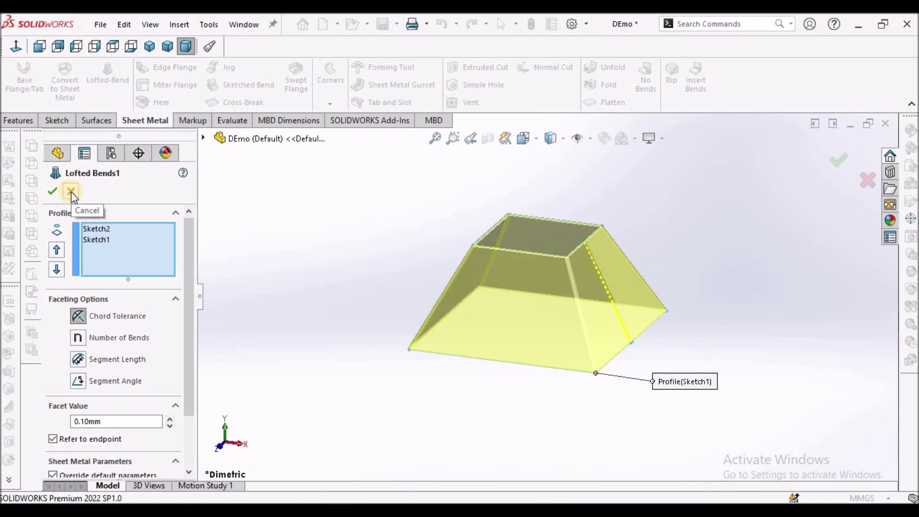
{"action": "left_click", "coordinate": [53, 191]}
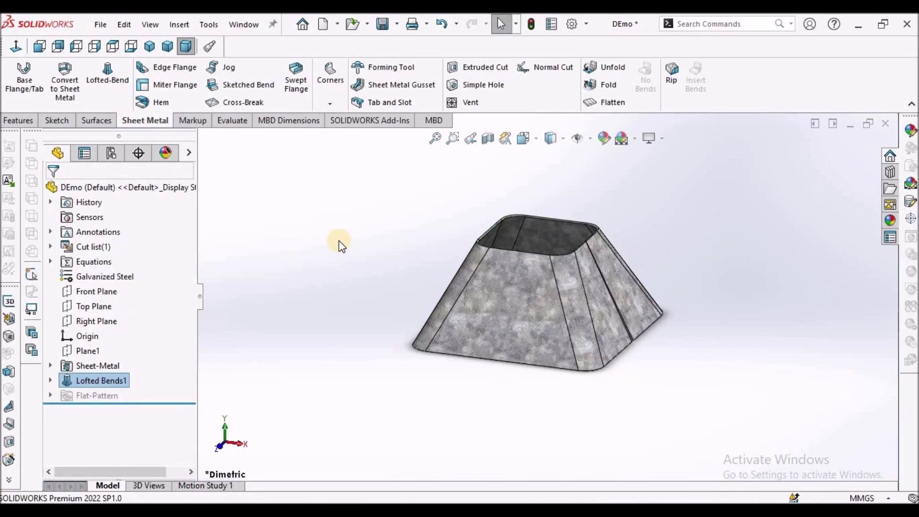
View the whole pyramid in a standard 3D view and switch to Desc 2.pdf to compare its formed state and flat pattern
{"action": "left_click", "coordinate": [167, 47]}
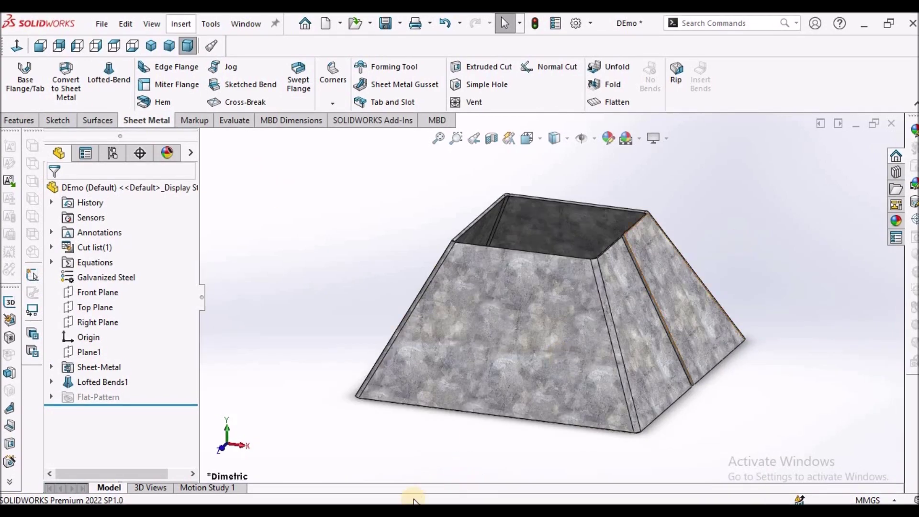
{"action": "key", "text": "alt+Tab"}
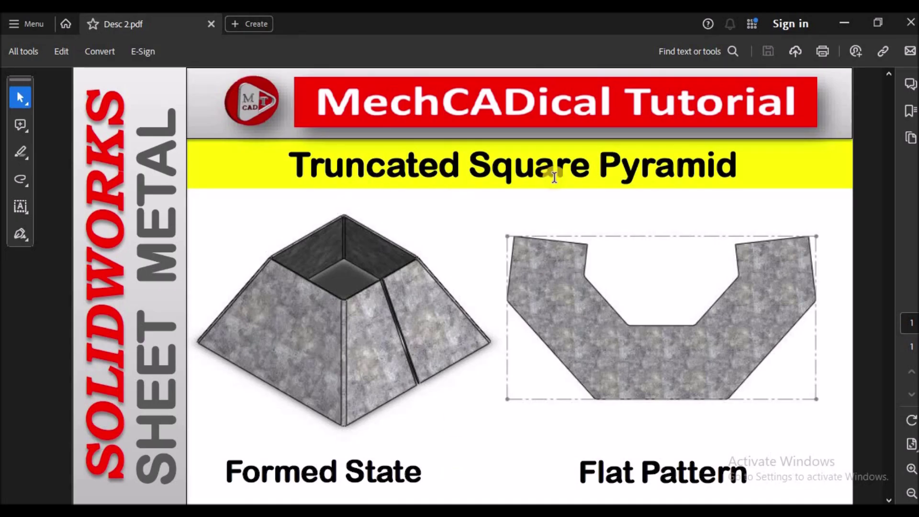